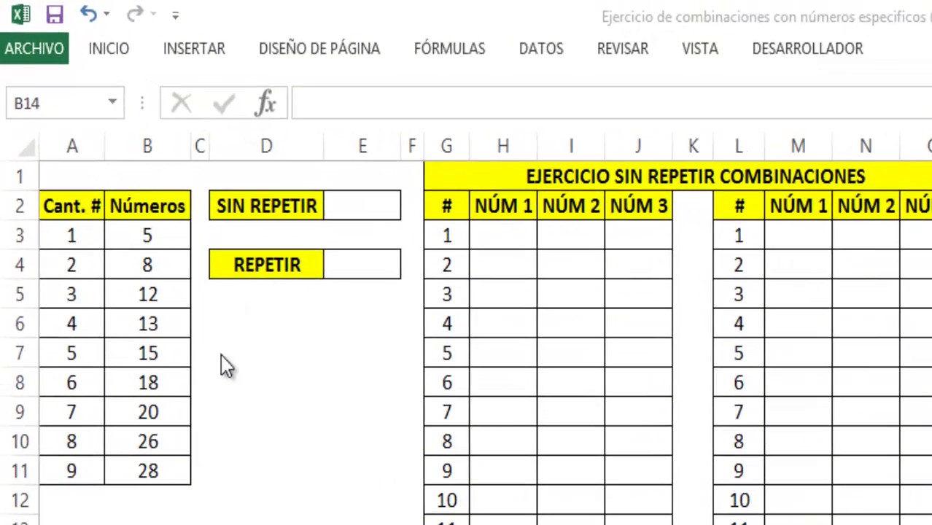
Step: Review the Cant. # values 1 to 8 and the Números values 5 to 28 by selecting them
{"action": "left_click_drag", "start_coordinate": [72, 235], "coordinate": [69, 441]}
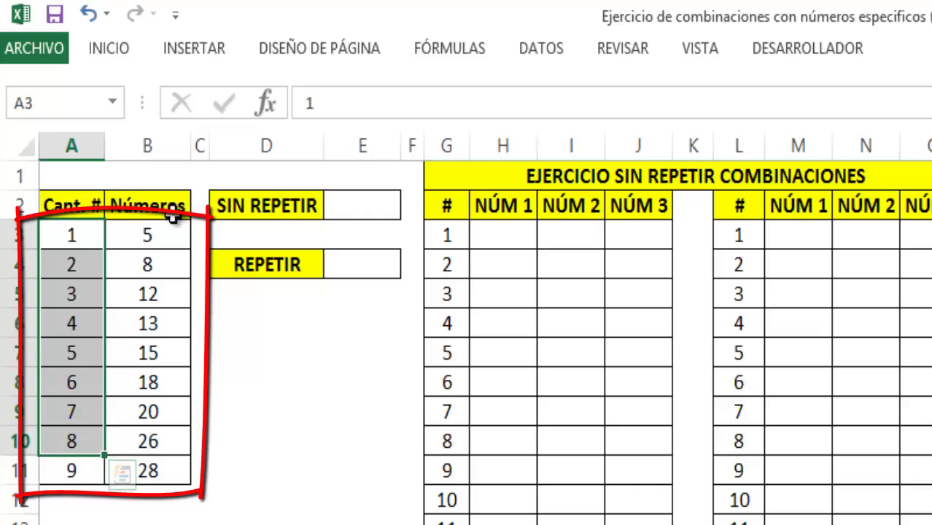
{"action": "left_click", "coordinate": [175, 235]}
{"action": "left_click", "coordinate": [328, 437]}
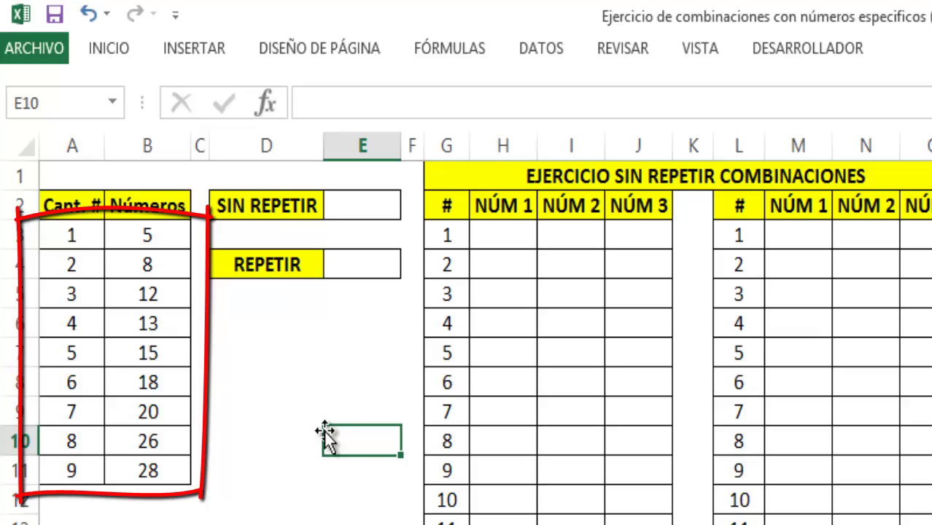
{"action": "left_click", "coordinate": [248, 512]}
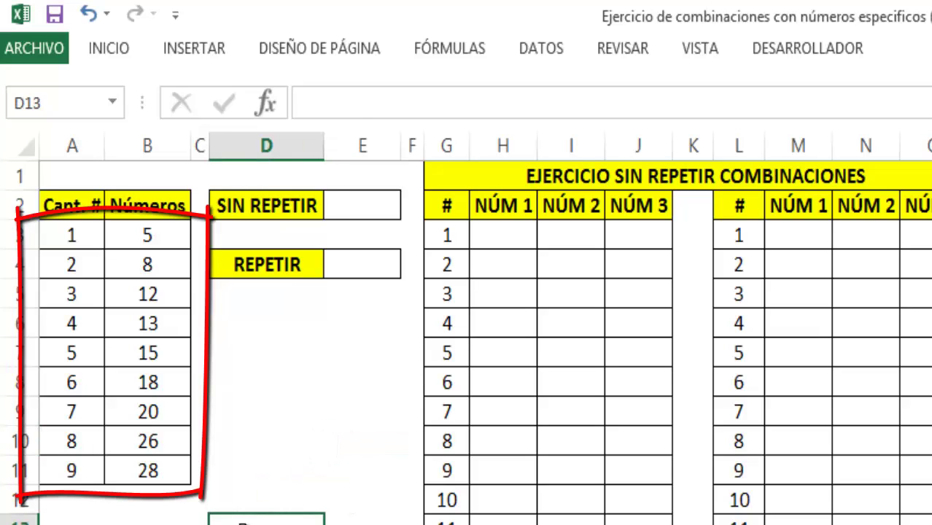
{"action": "left_click", "coordinate": [153, 235]}
{"action": "left_click_drag", "start_coordinate": [154, 235], "coordinate": [179, 470]}
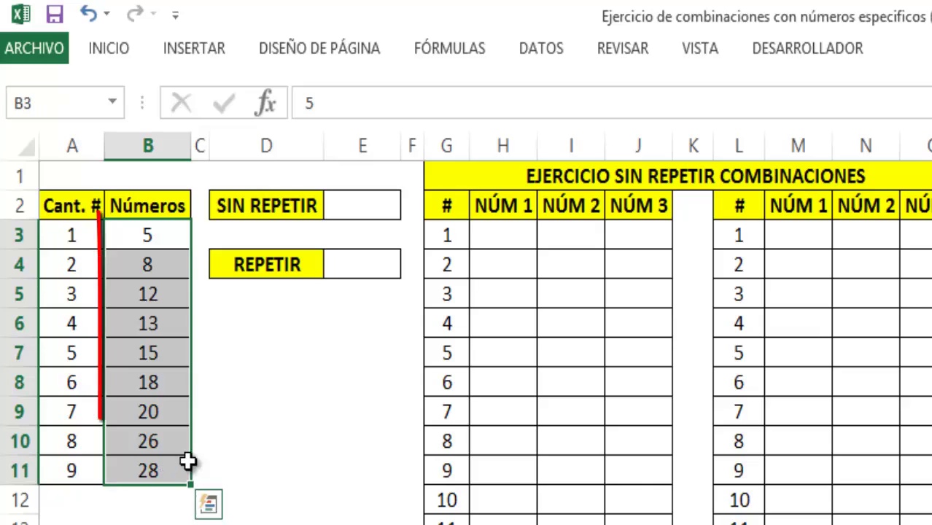
{"action": "left_click", "coordinate": [269, 432]}
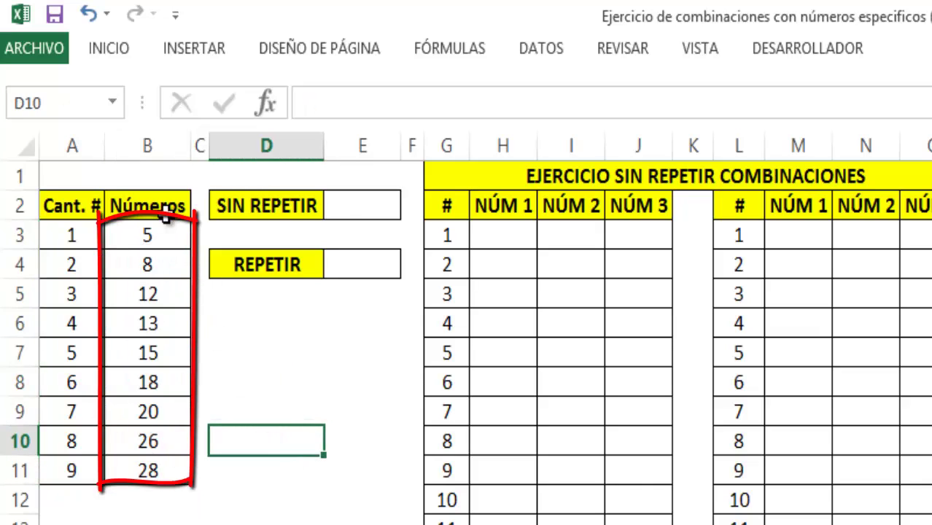
Step: Enter =COMBINAT(9;3) beside SIN REPETIR to get 84 combinations
{"action": "left_click", "coordinate": [346, 208]}
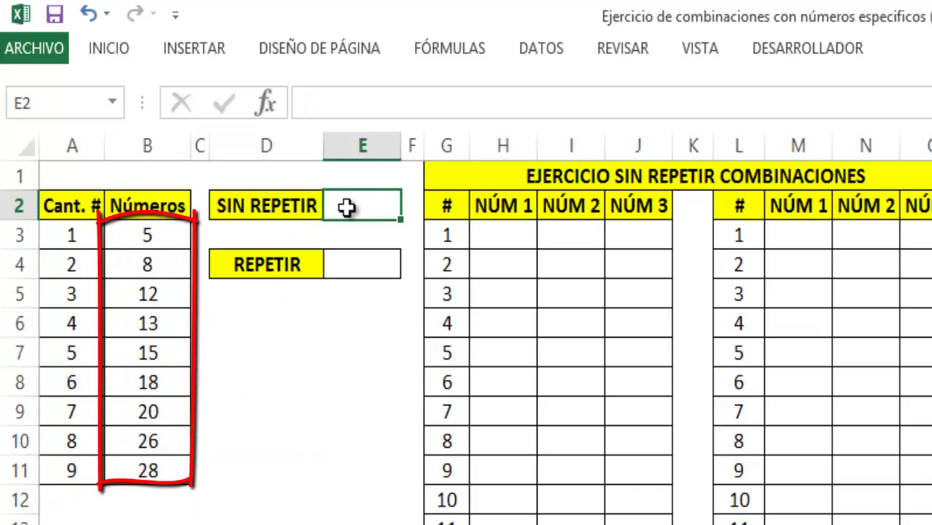
{"action": "type", "text": "=com"}
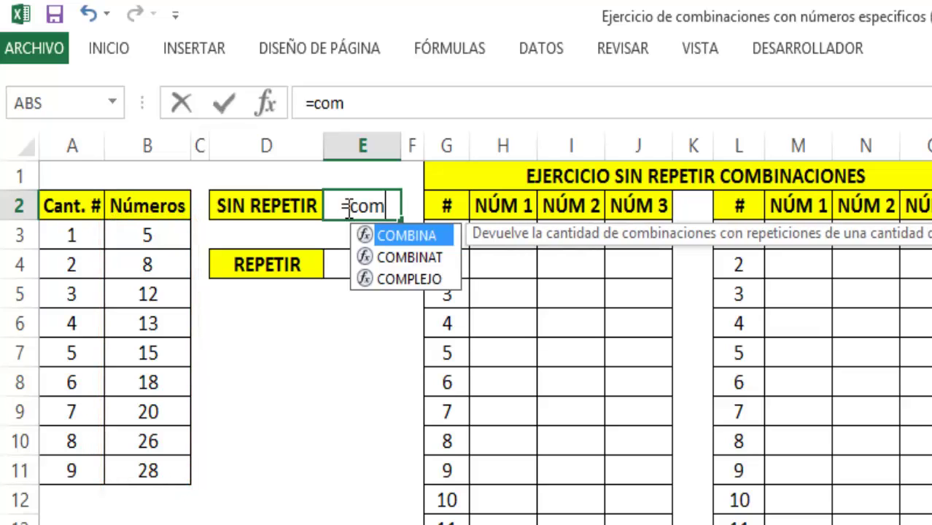
{"action": "type", "text": "b"}
{"action": "key", "text": "Down"}
{"action": "key", "text": "Tab"}
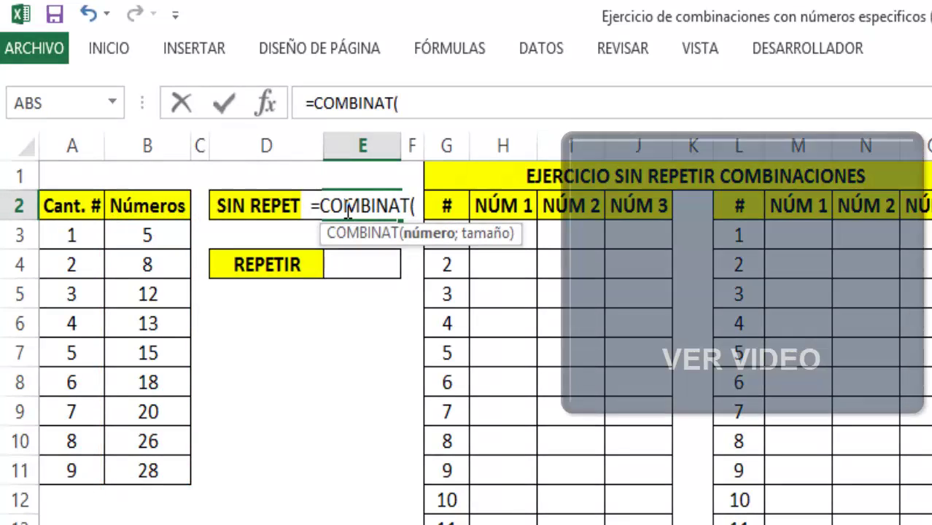
{"action": "type", "text": "09"}
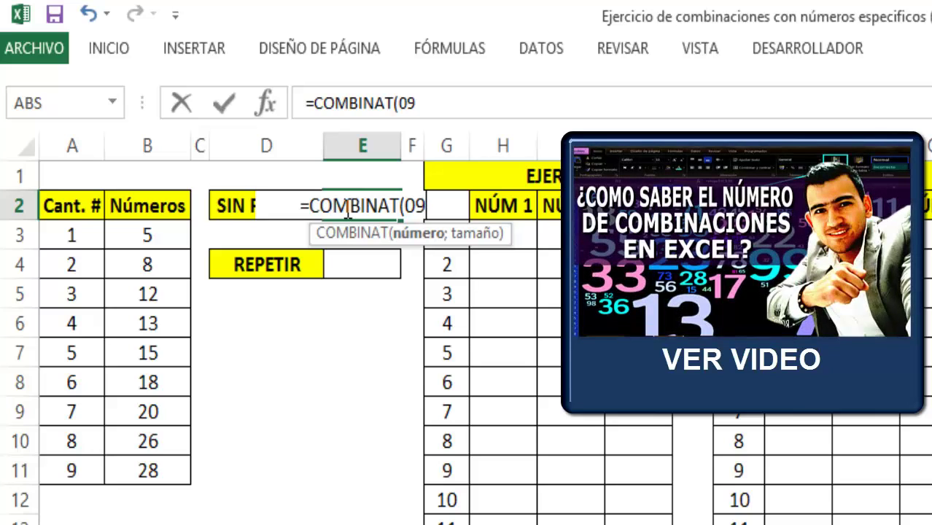
{"action": "key", "text": "BackSpace"}
{"action": "key", "text": "BackSpace"}
{"action": "type", "text": "9;"}
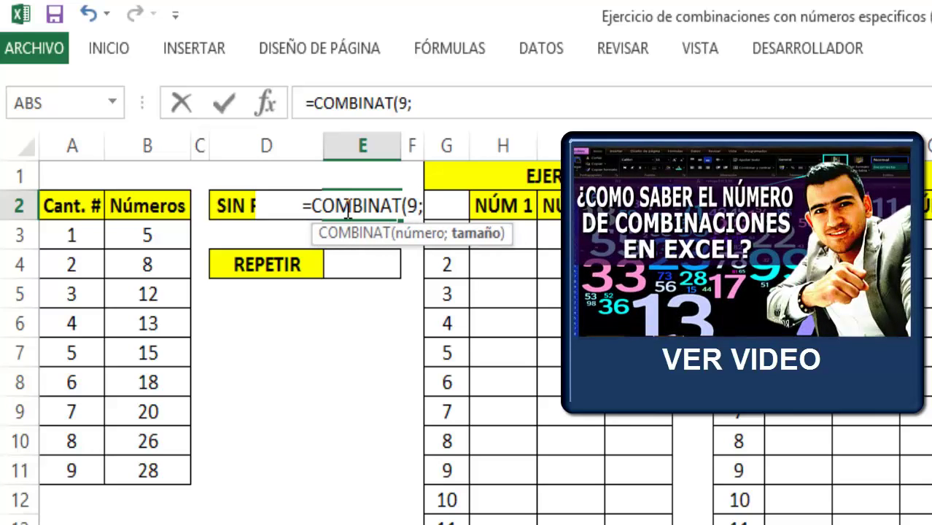
{"action": "type", "text": "3"}
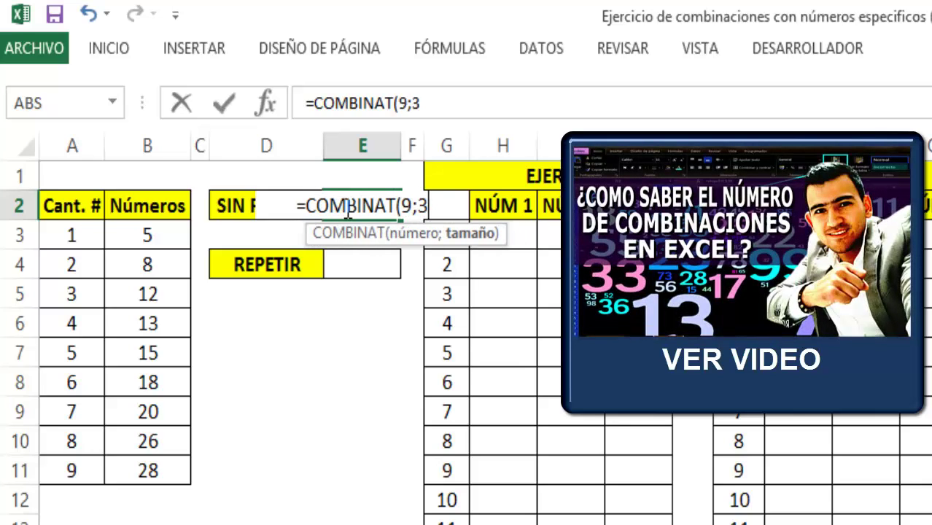
{"action": "type", "text": ")"}
{"action": "key", "text": "Return"}
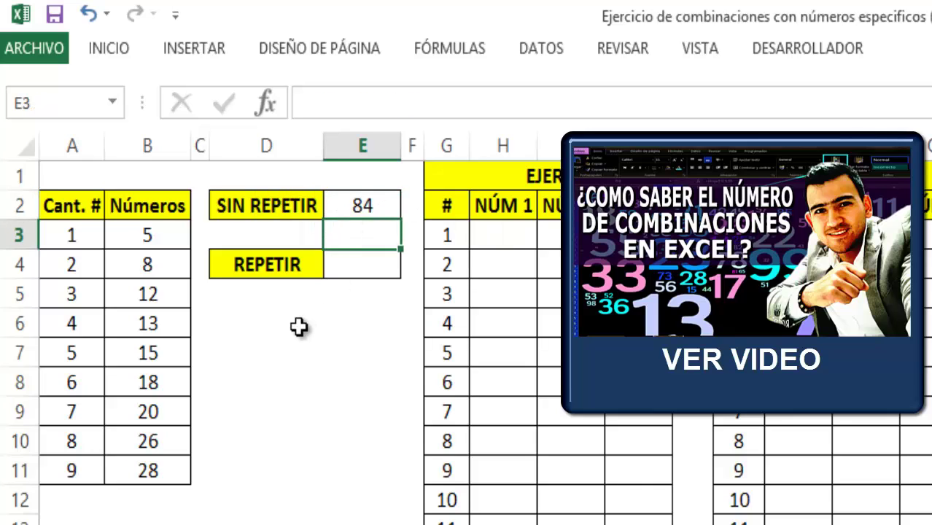
{"action": "left_click", "coordinate": [329, 375]}
Step: Enter =COMBINA(9;3) beside REPETIR, giving 165 combinations with repetition
{"action": "left_click", "coordinate": [343, 263]}
{"action": "type", "text": "="}
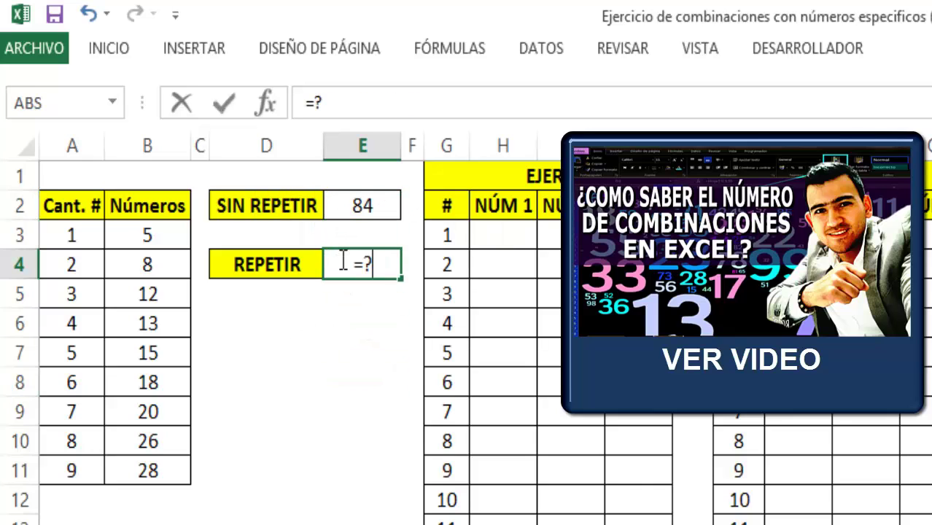
{"action": "type", "text": "combin"}
{"action": "key", "text": "BackSpace"}
{"action": "type", "text": "mbin"}
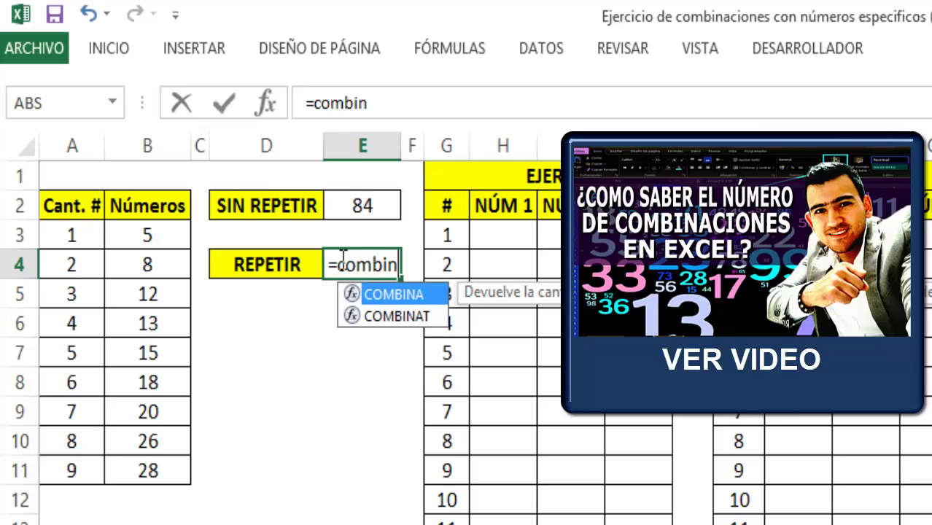
{"action": "key", "text": "Down"}
{"action": "key", "text": "Up"}
{"action": "key", "text": "Tab"}
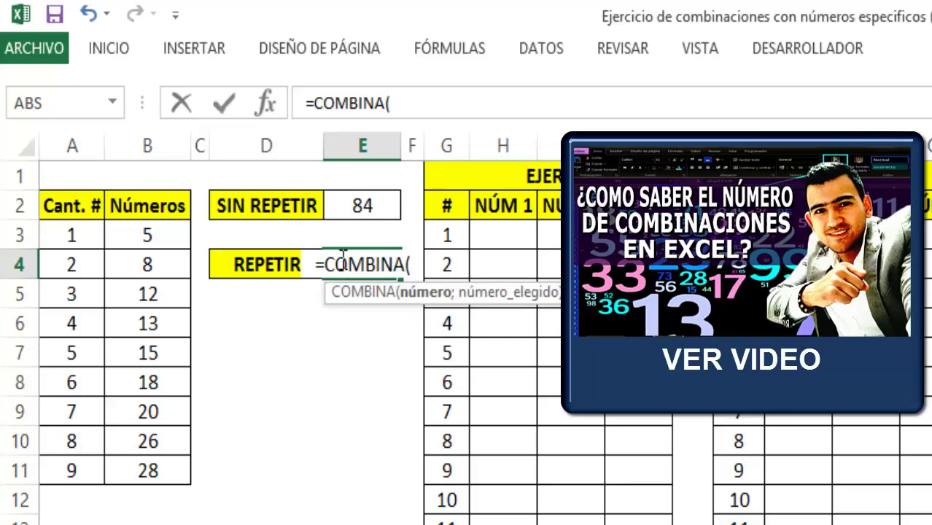
{"action": "type", "text": "9;"}
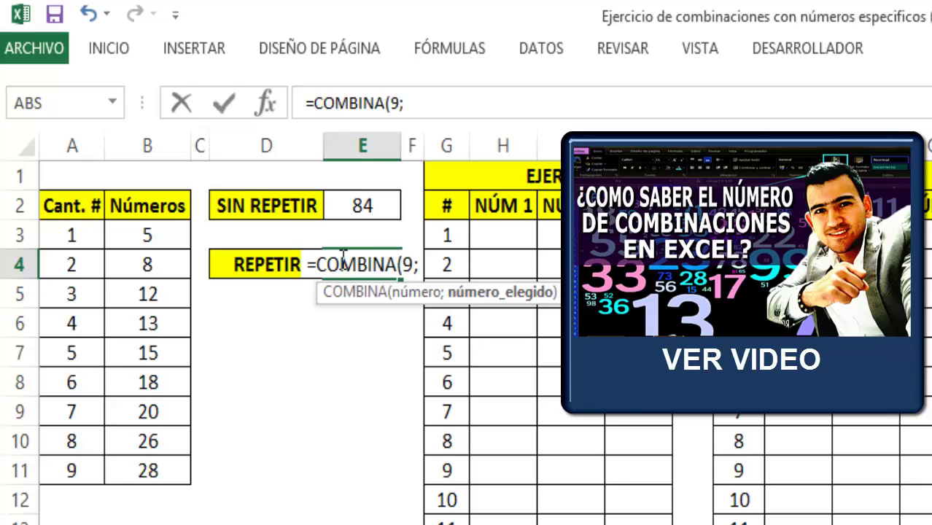
{"action": "type", "text": "3"}
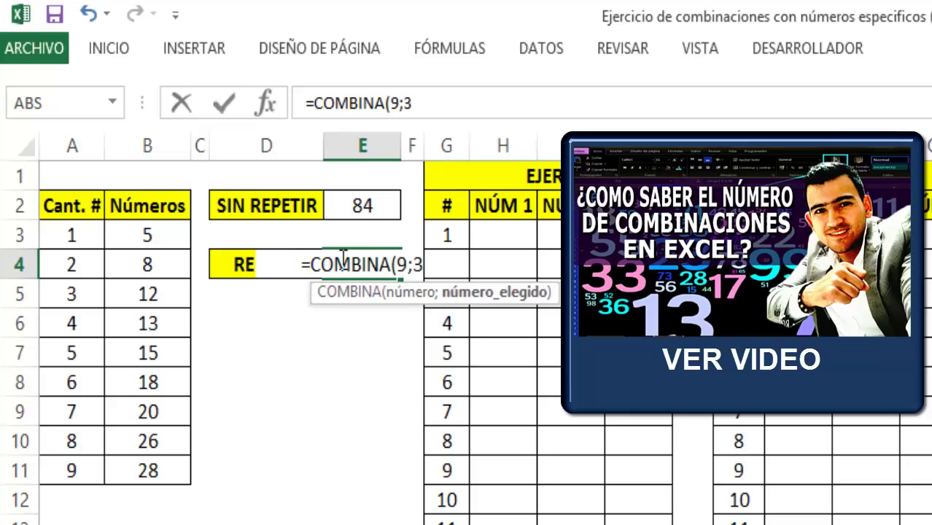
{"action": "type", "text": ")"}
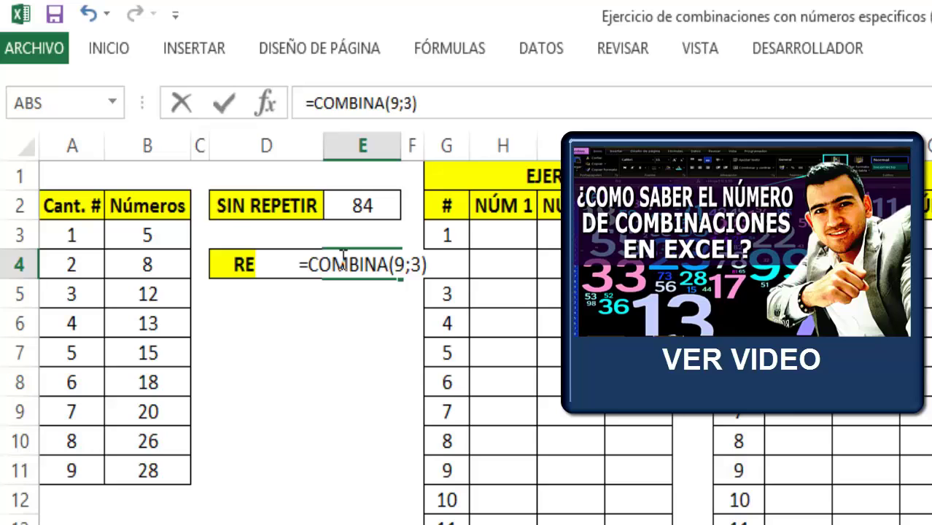
{"action": "key", "text": "Return"}
{"action": "left_click", "coordinate": [307, 402]}
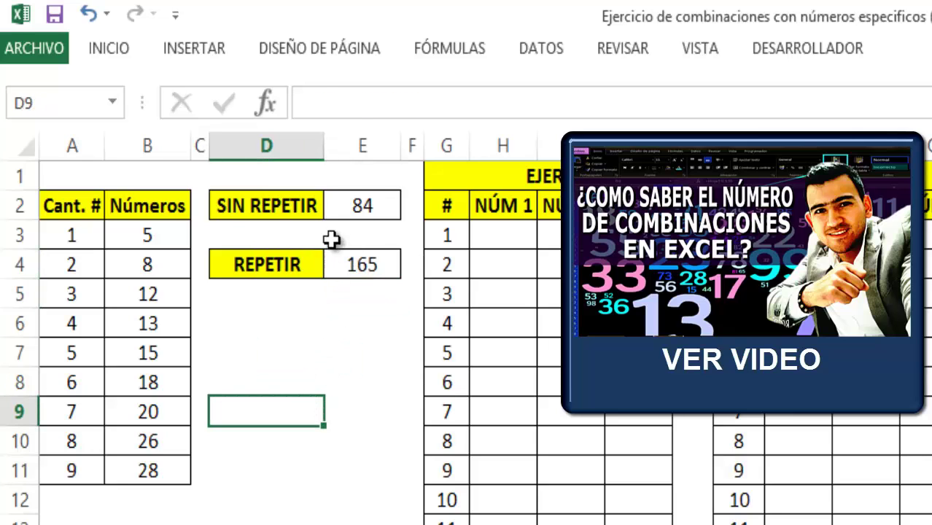
Step: Check the formulas behind the 84 and 165 results
{"action": "left_click", "coordinate": [338, 205]}
{"action": "left_click", "coordinate": [358, 266]}
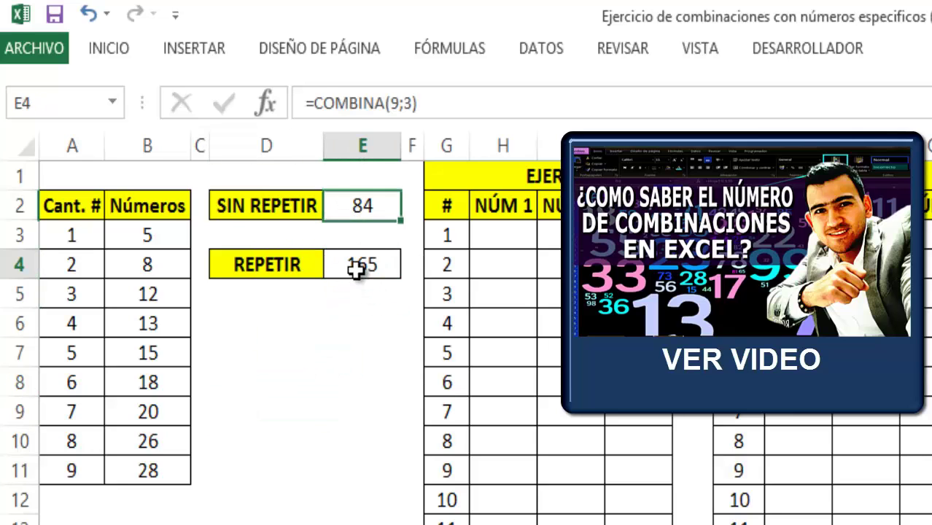
{"action": "left_click", "coordinate": [321, 473]}
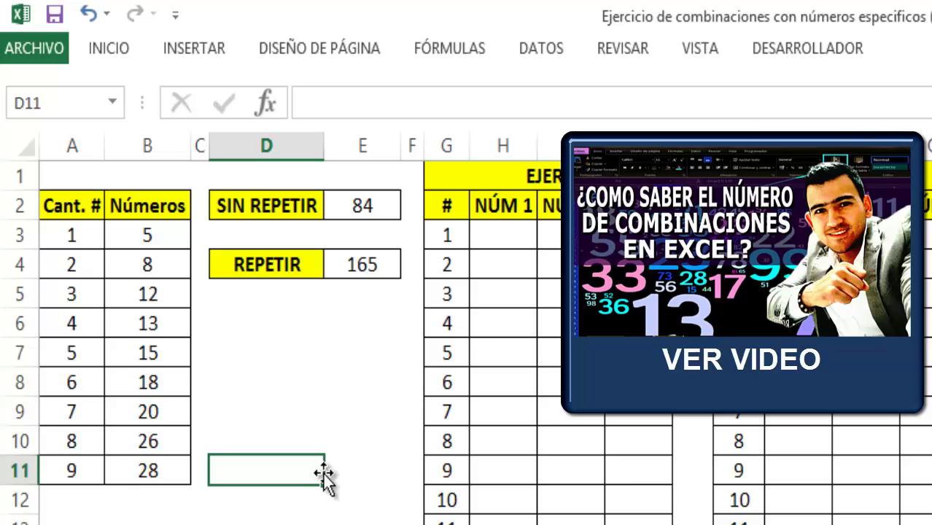
{"action": "left_click", "coordinate": [311, 393]}
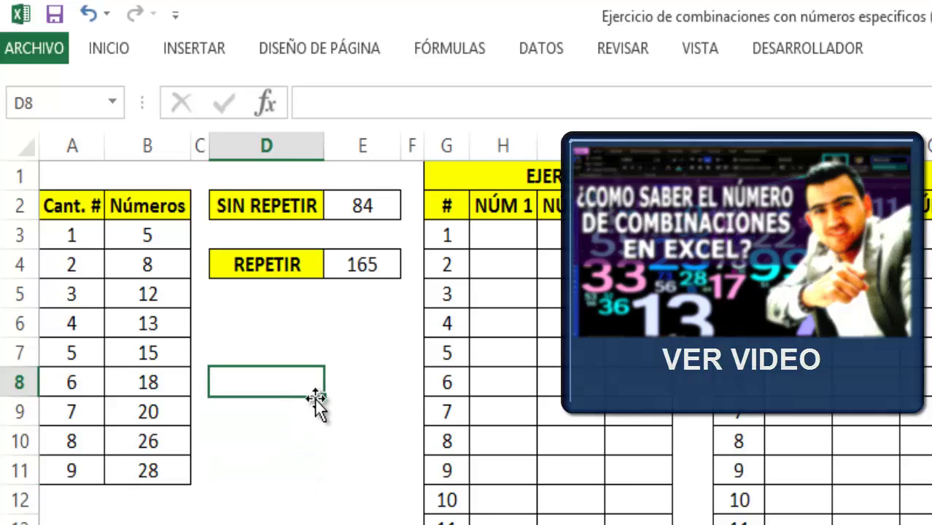
Step: Draw a form-control button below the REPETIR total
{"action": "left_click", "coordinate": [773, 52]}
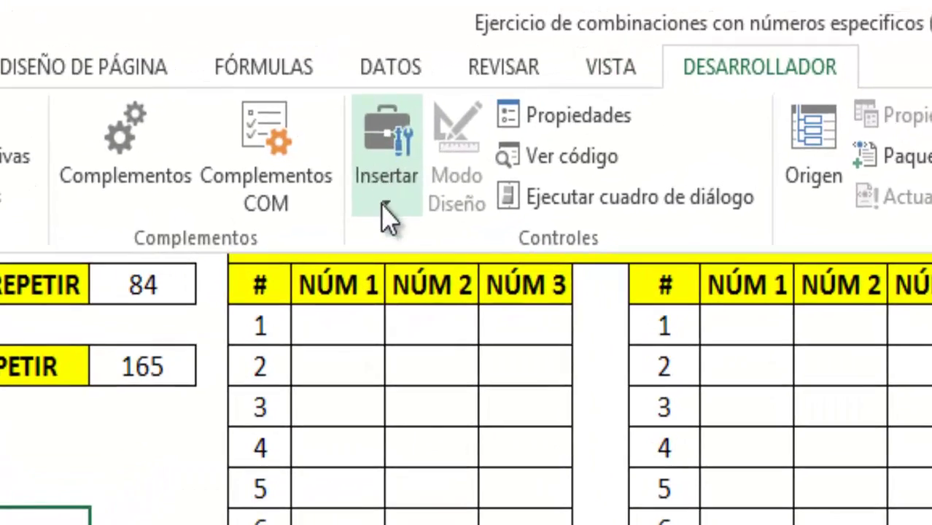
{"action": "left_click", "coordinate": [526, 120]}
{"action": "left_click", "coordinate": [521, 206]}
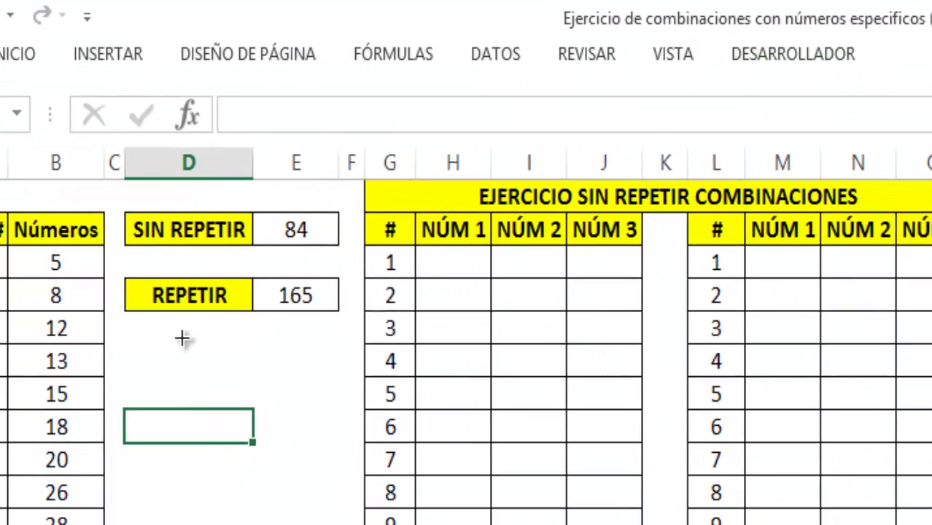
{"action": "left_click_drag", "start_coordinate": [80, 381], "coordinate": [253, 484]}
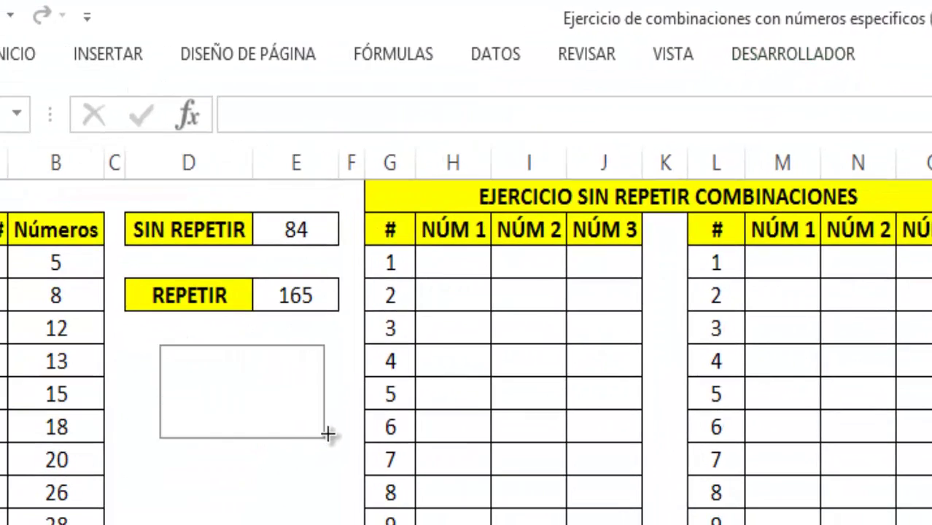
{"action": "left_click_drag", "start_coordinate": [317, 437], "coordinate": [326, 433]}
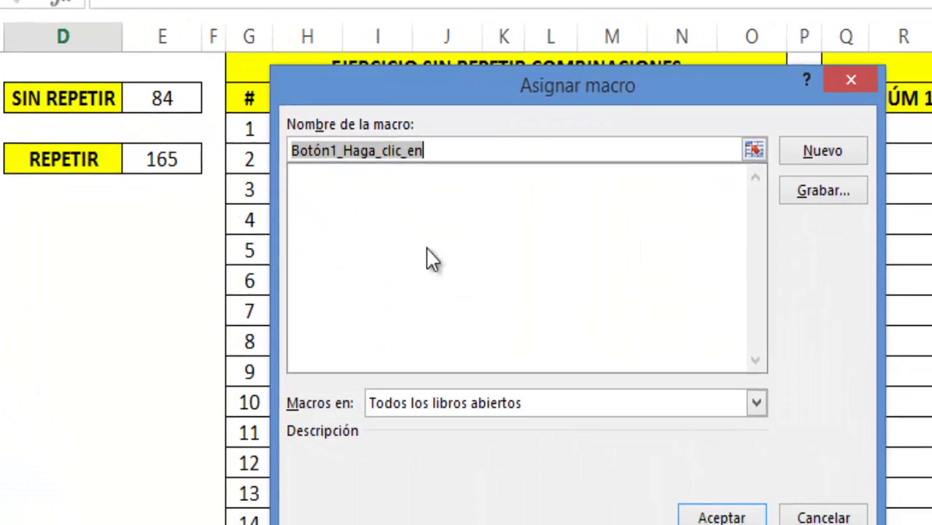
Step: Name the button's macro Combinacionsinrepetir and start recording it
{"action": "key", "text": "BackSpace"}
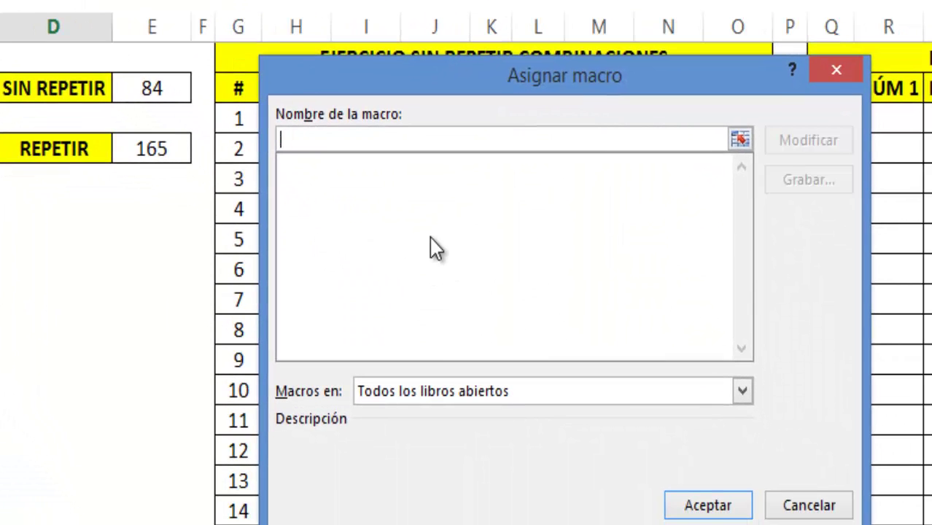
{"action": "type", "text": "Combinacio"}
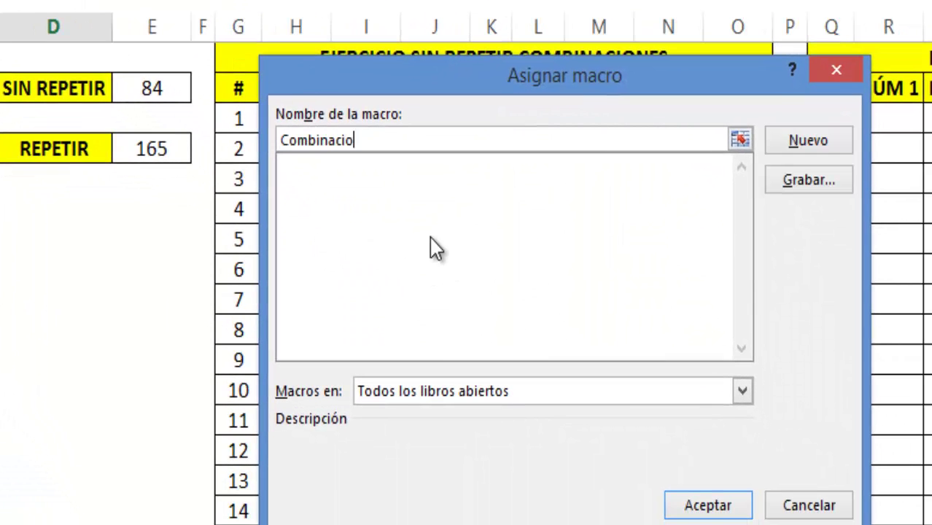
{"action": "type", "text": "nsinr"}
{"action": "type", "text": "epetir"}
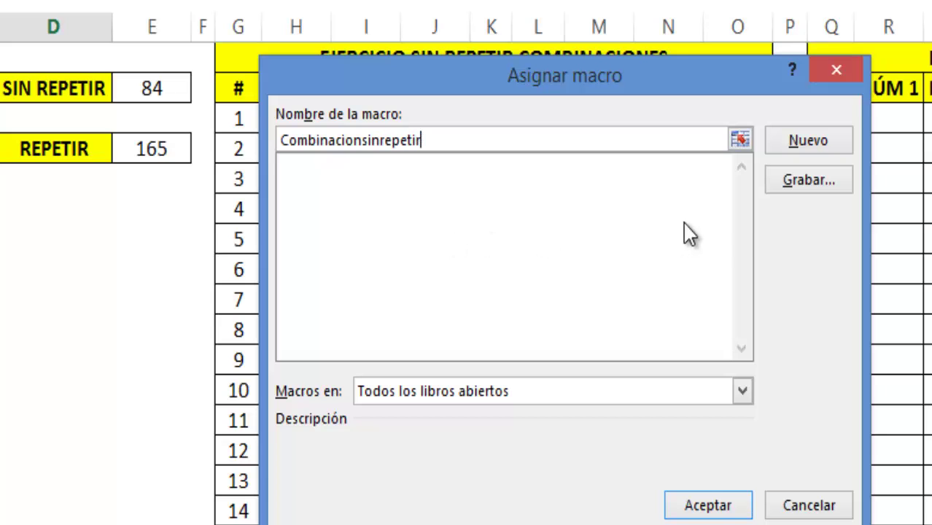
{"action": "left_click", "coordinate": [795, 183]}
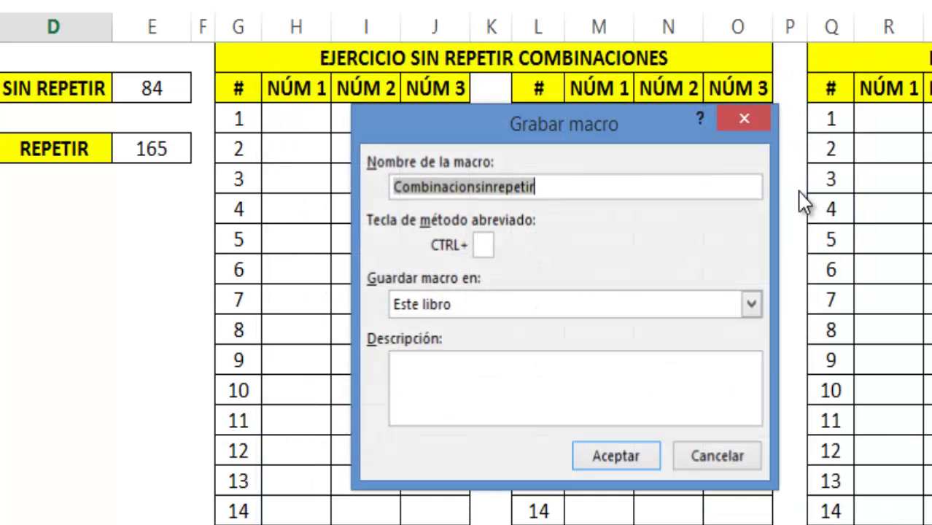
{"action": "left_click", "coordinate": [614, 457]}
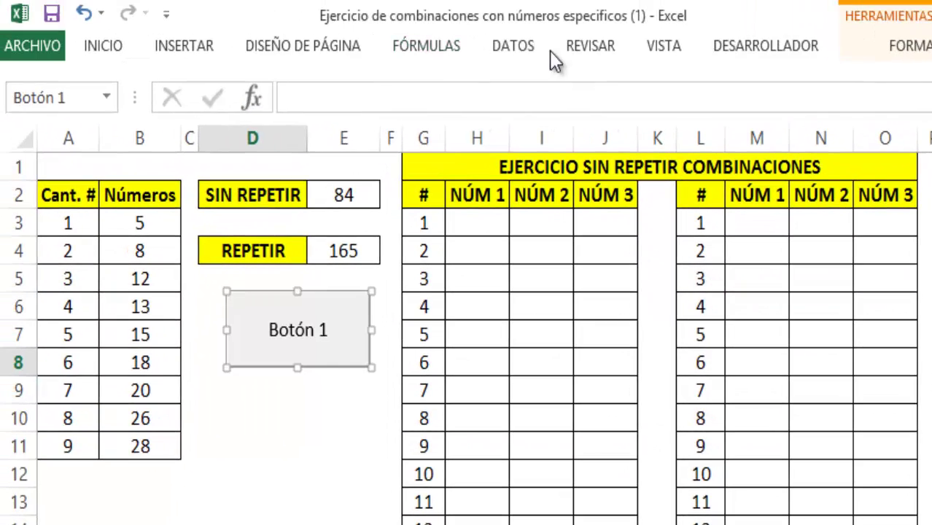
Step: Stop the macro recording and relabel the first button 'Sin repetir'
{"action": "left_click", "coordinate": [762, 47]}
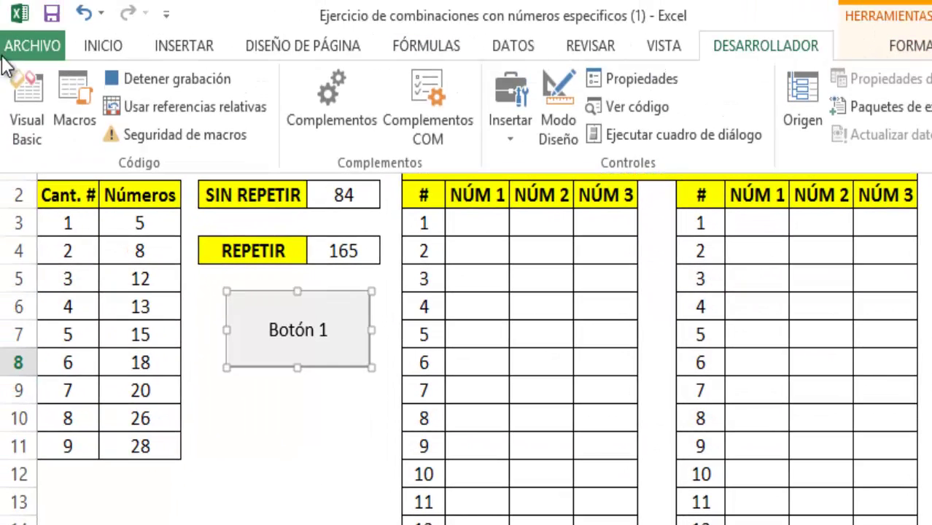
{"action": "left_click", "coordinate": [130, 78]}
{"action": "left_click", "coordinate": [260, 337]}
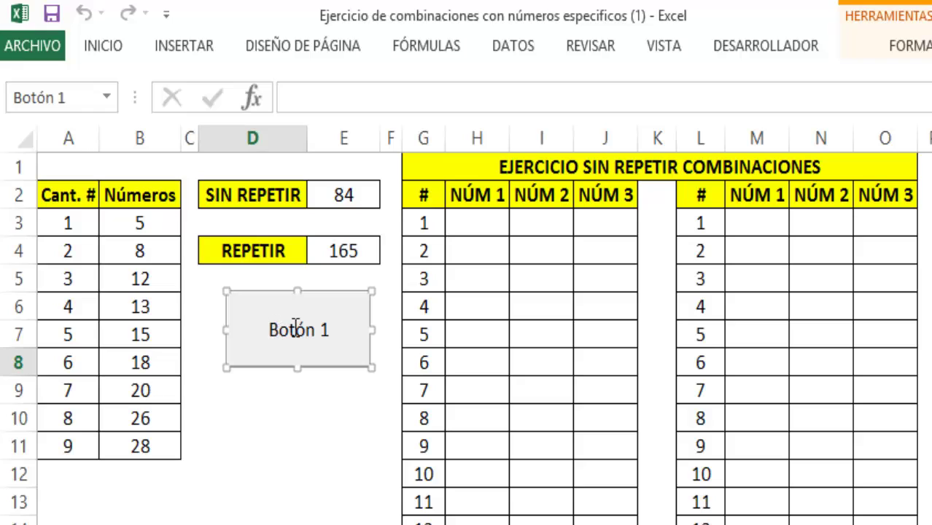
{"action": "left_click_drag", "start_coordinate": [298, 328], "coordinate": [343, 329]}
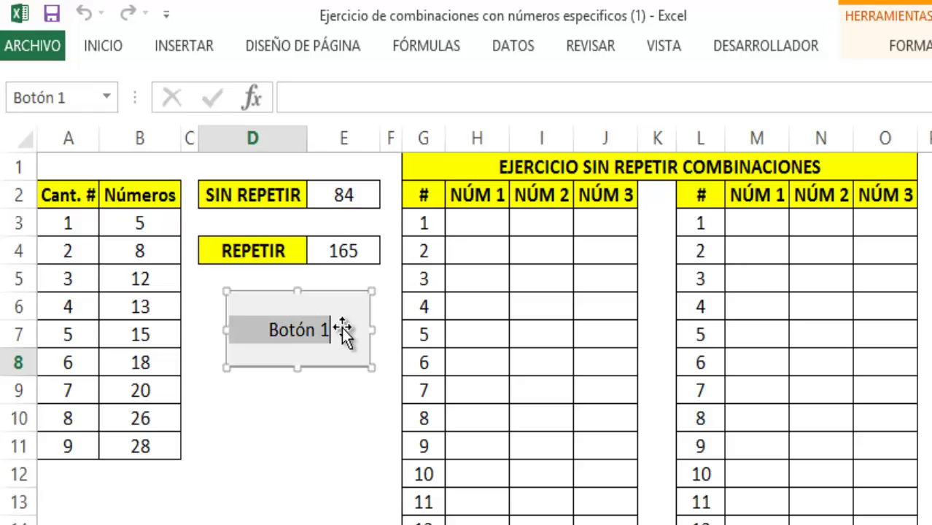
{"action": "type", "text": "Sin repetir"}
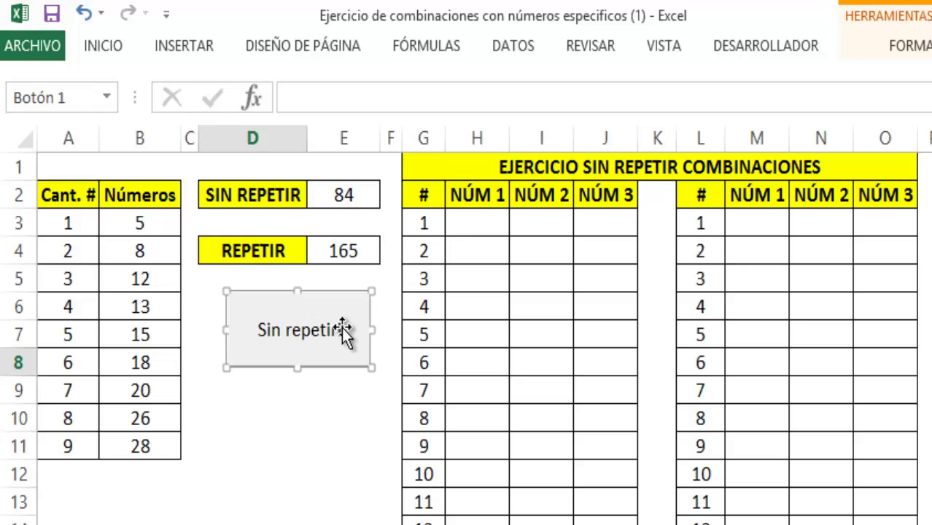
{"action": "left_click", "coordinate": [334, 407]}
Step: Draw a second form-control button below the Sin repetir button
{"action": "left_click", "coordinate": [762, 40]}
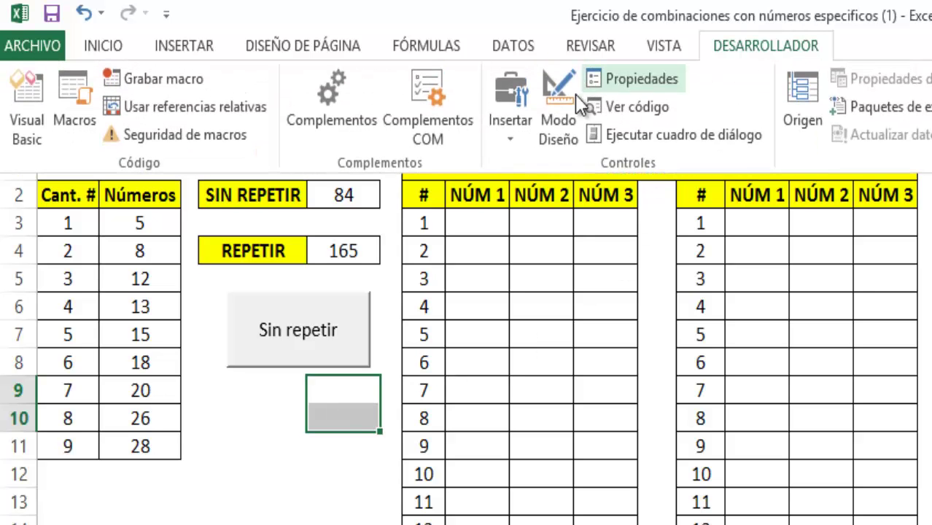
{"action": "left_click", "coordinate": [511, 124]}
{"action": "left_click", "coordinate": [497, 190]}
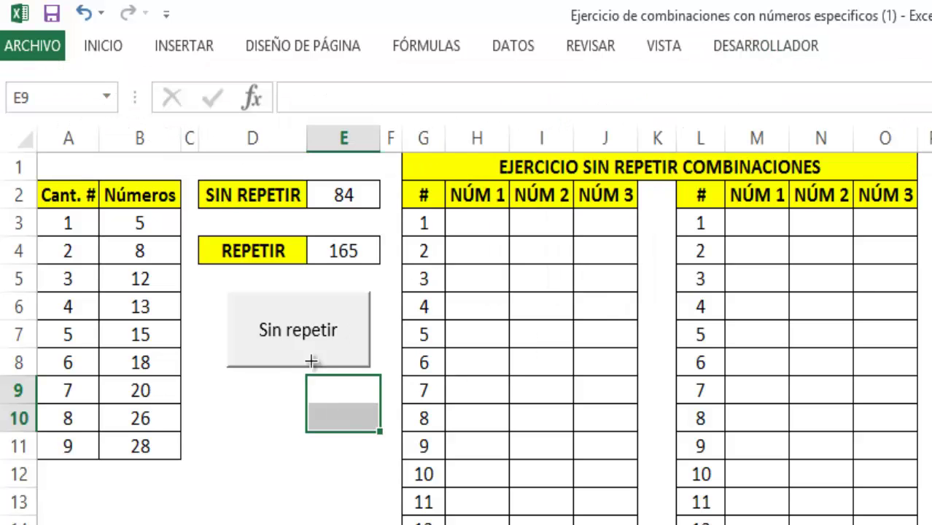
{"action": "left_click_drag", "start_coordinate": [224, 392], "coordinate": [368, 466]}
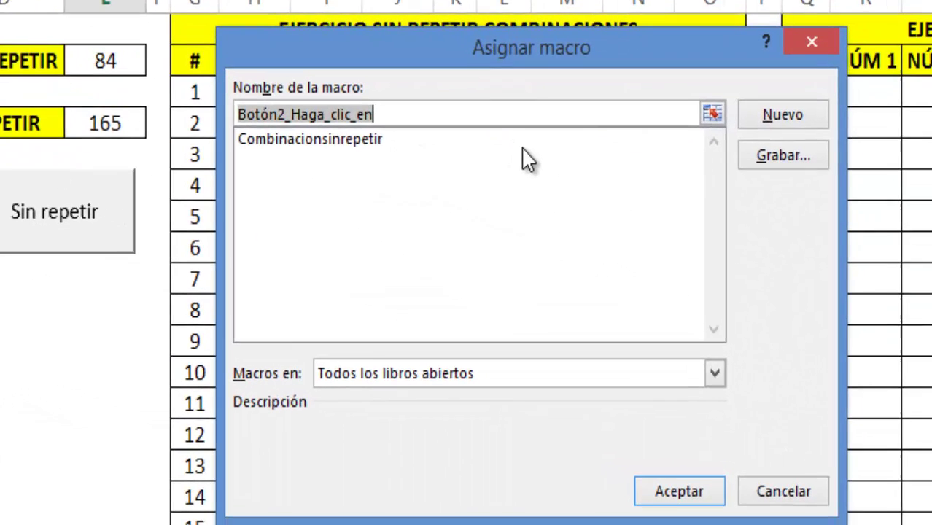
Step: Record and immediately stop an empty macro named combinacionesreptiendo for the new button
{"action": "type", "text": "c"}
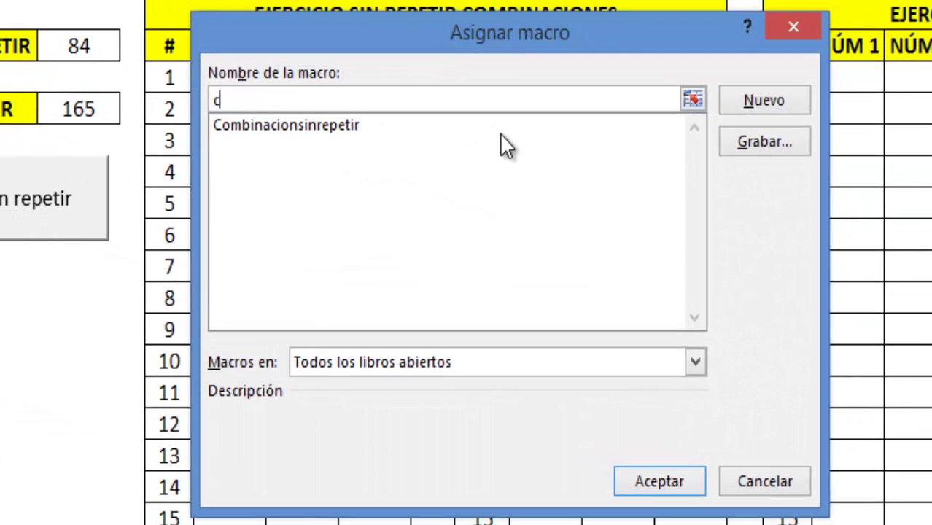
{"action": "type", "text": "ombinaciones"}
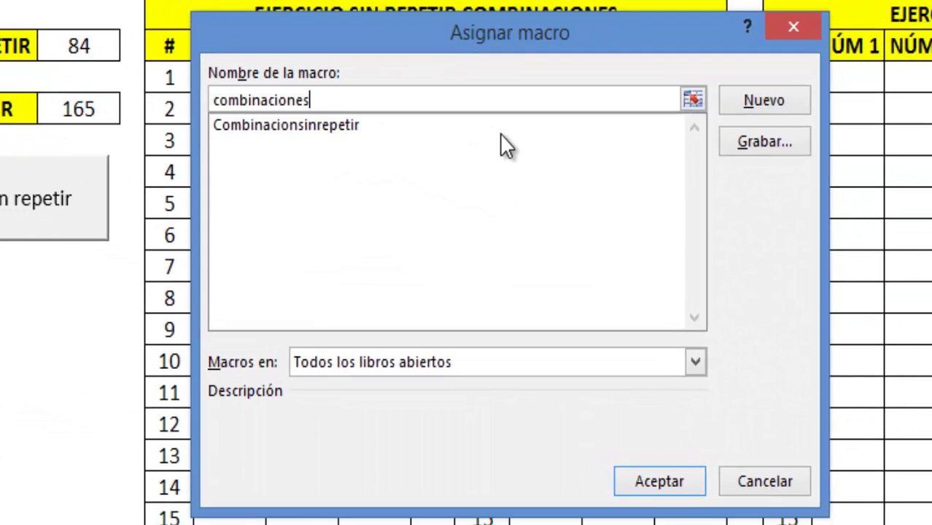
{"action": "type", "text": "reptiendo"}
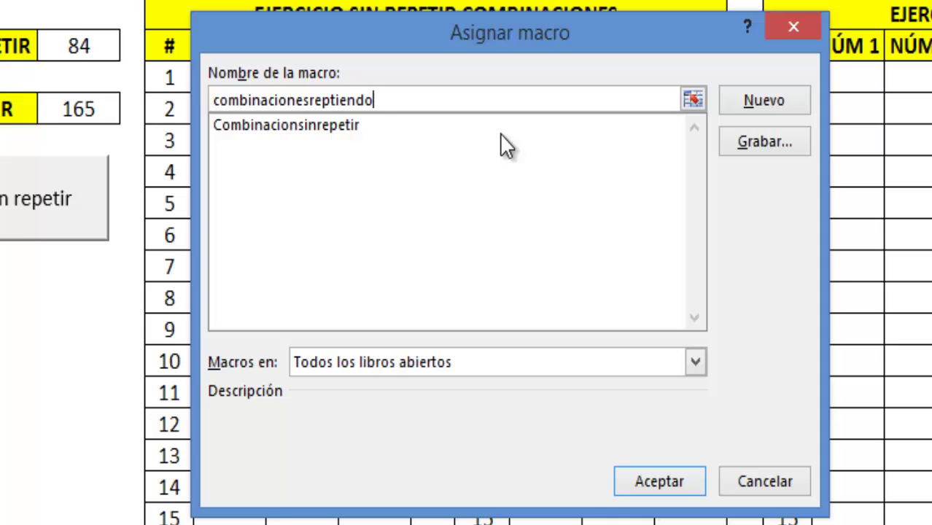
{"action": "left_click", "coordinate": [757, 141]}
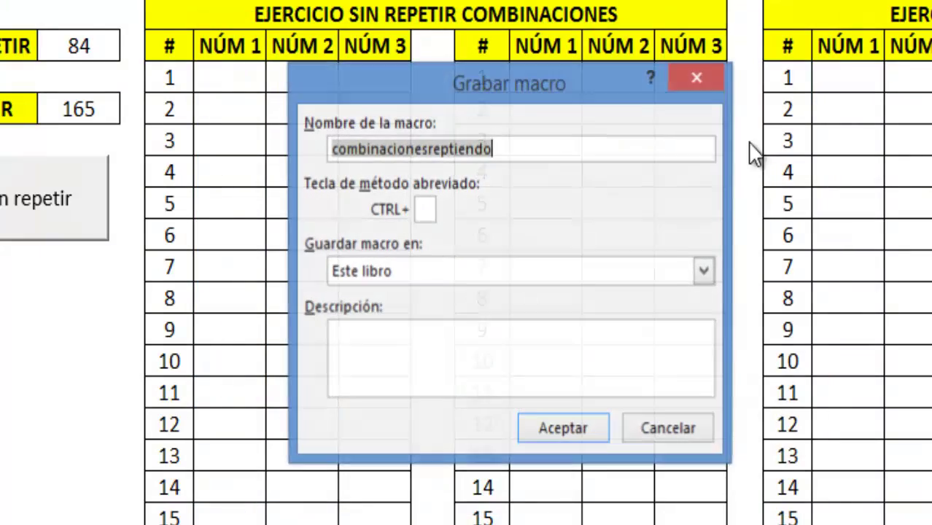
{"action": "left_click", "coordinate": [560, 441]}
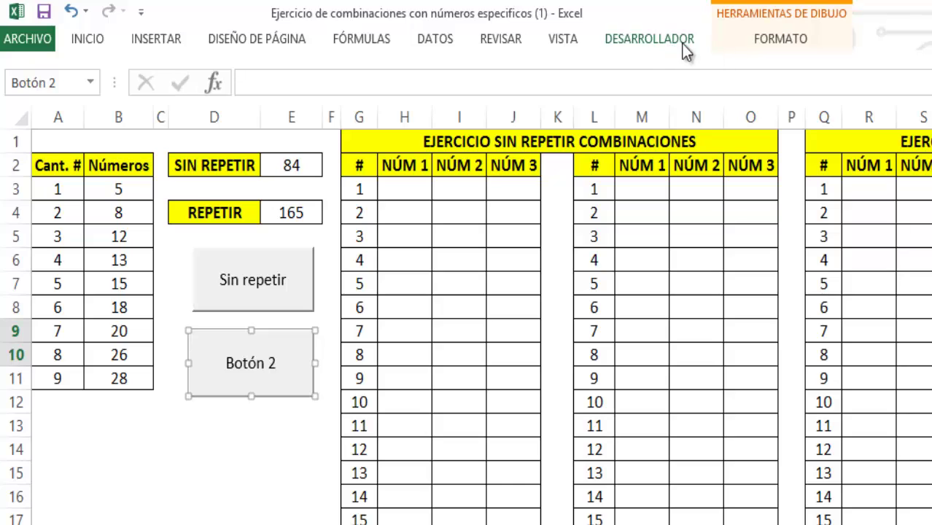
{"action": "left_click", "coordinate": [639, 40]}
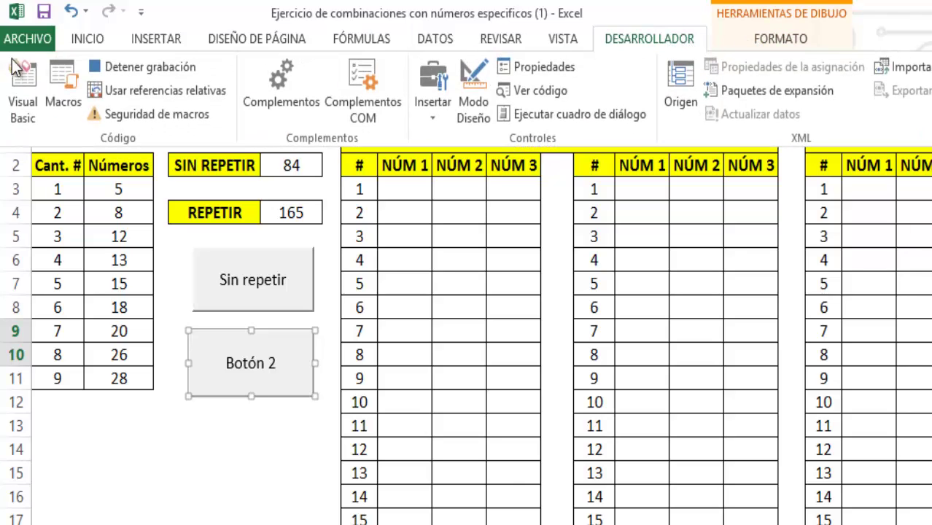
{"action": "left_click", "coordinate": [124, 66]}
Step: Relabel the second button 'Repetir'
{"action": "left_click", "coordinate": [220, 363]}
{"action": "left_click", "coordinate": [226, 362]}
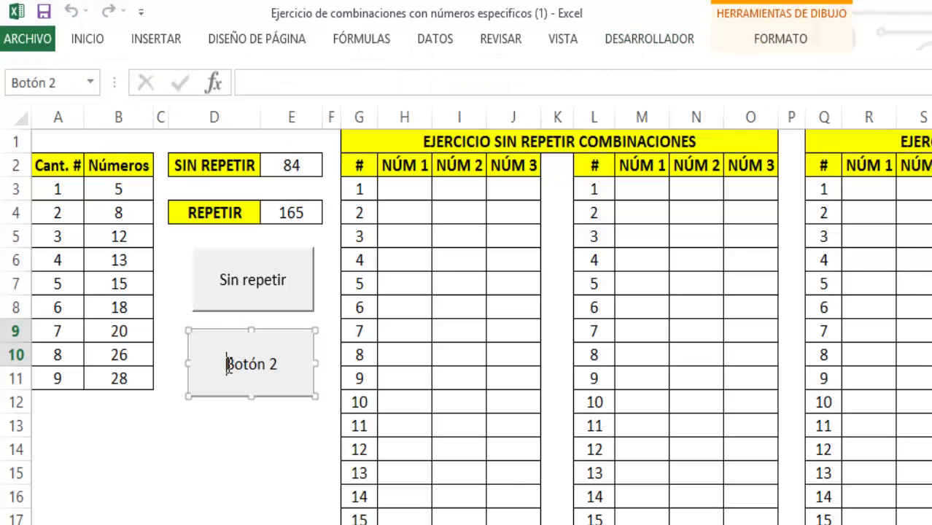
{"action": "key", "text": "Delete"}
{"action": "key", "text": "Delete"}
{"action": "key", "text": "Delete"}
{"action": "key", "text": "Delete"}
{"action": "key", "text": "Delete"}
{"action": "key", "text": "Delete"}
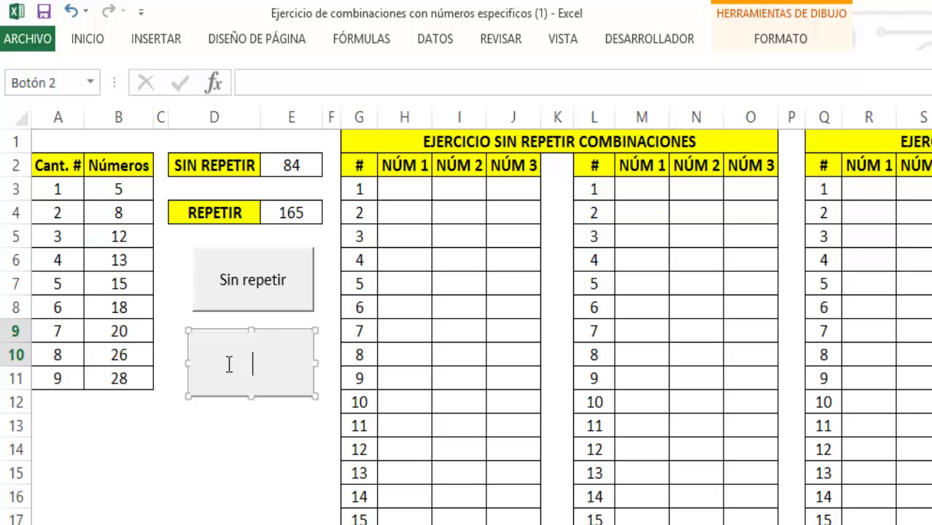
{"action": "type", "text": "Repetir"}
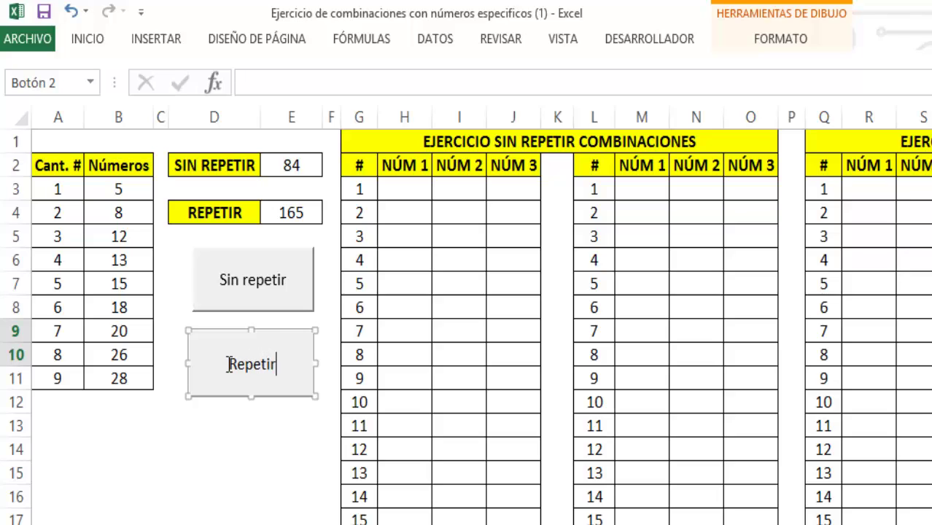
{"action": "left_click", "coordinate": [219, 475]}
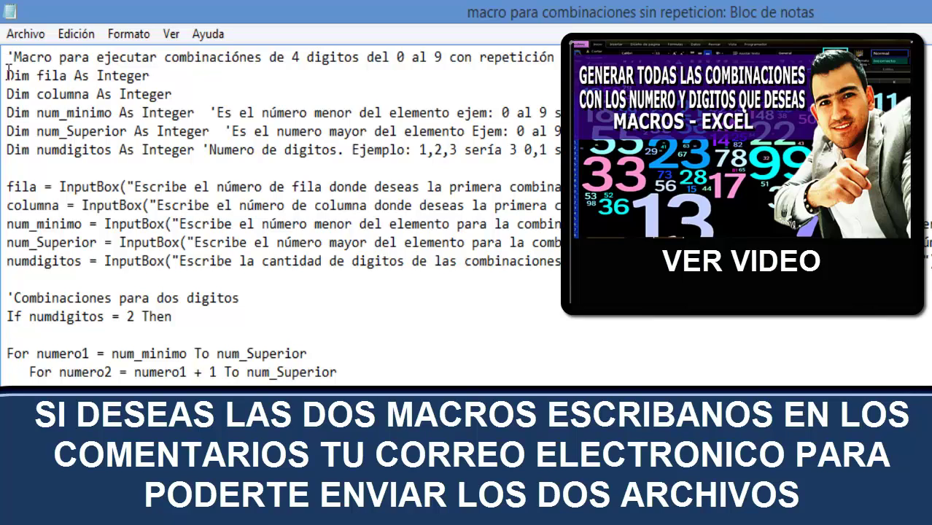
Step: Select all the no-repetition macro code in Notepad and bring up its context menu
{"action": "left_click_drag", "start_coordinate": [7, 73], "coordinate": [219, 394]}
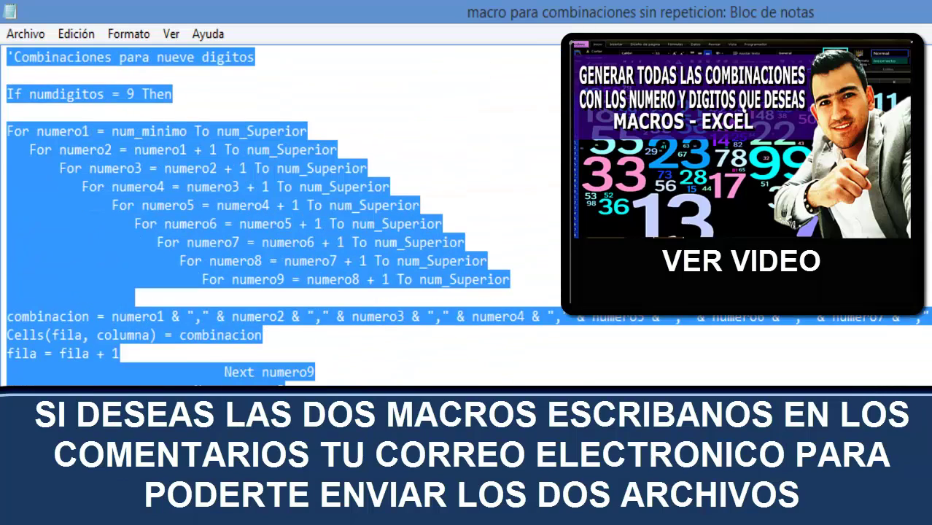
{"action": "right_click", "coordinate": [94, 212]}
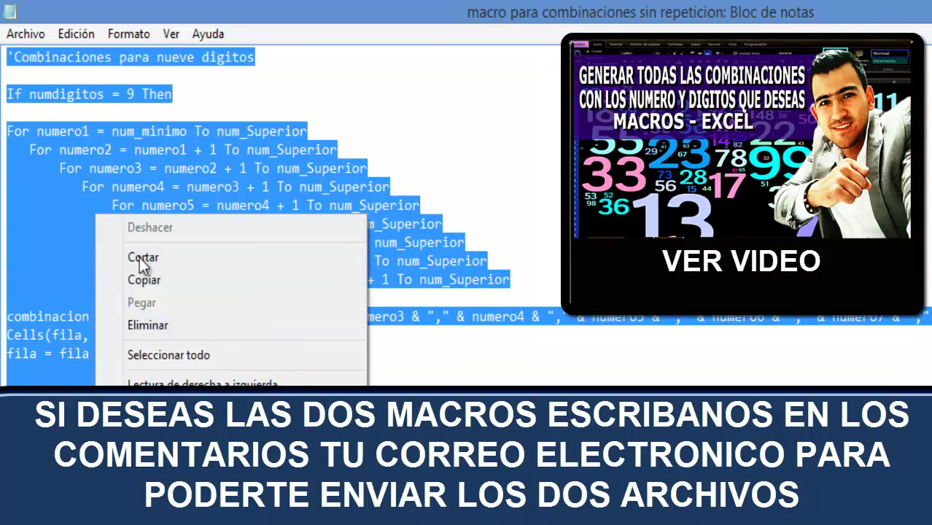
Step: Copy the code and open the Sin repetir button's Combinacionsinrepetir macro for editing
{"action": "left_click", "coordinate": [140, 277]}
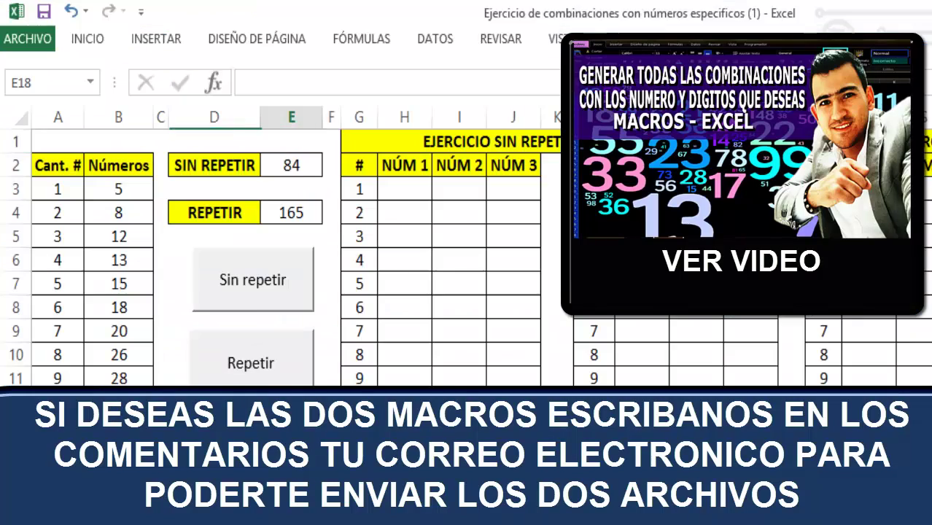
{"action": "right_click", "coordinate": [246, 287]}
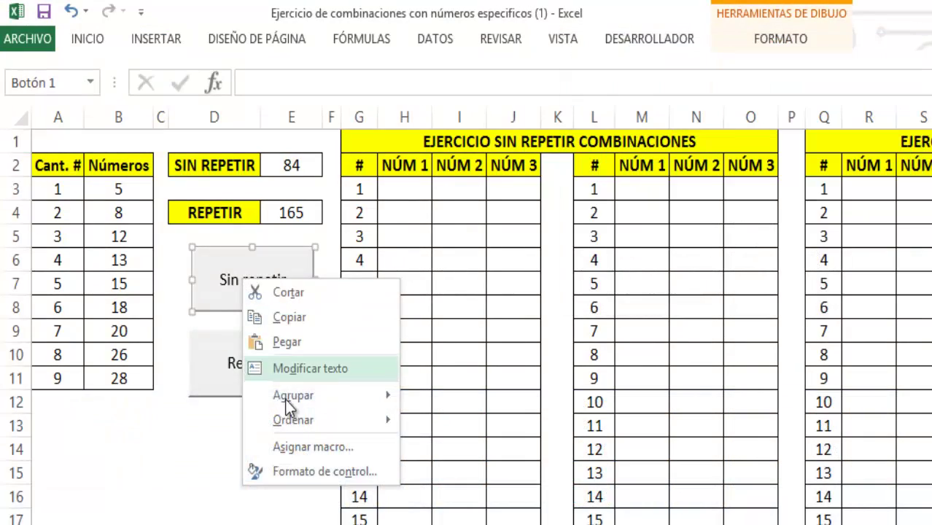
{"action": "left_click", "coordinate": [308, 444]}
{"action": "left_click", "coordinate": [484, 298]}
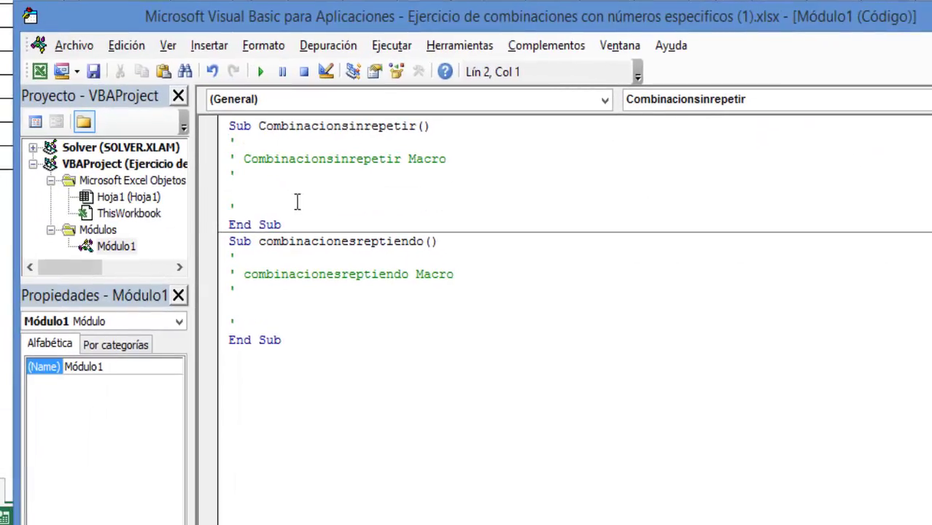
Step: Paste the code into the Combinacionsinrepetir macro body and close the VBA editor
{"action": "left_click", "coordinate": [298, 202]}
{"action": "key", "text": "Return"}
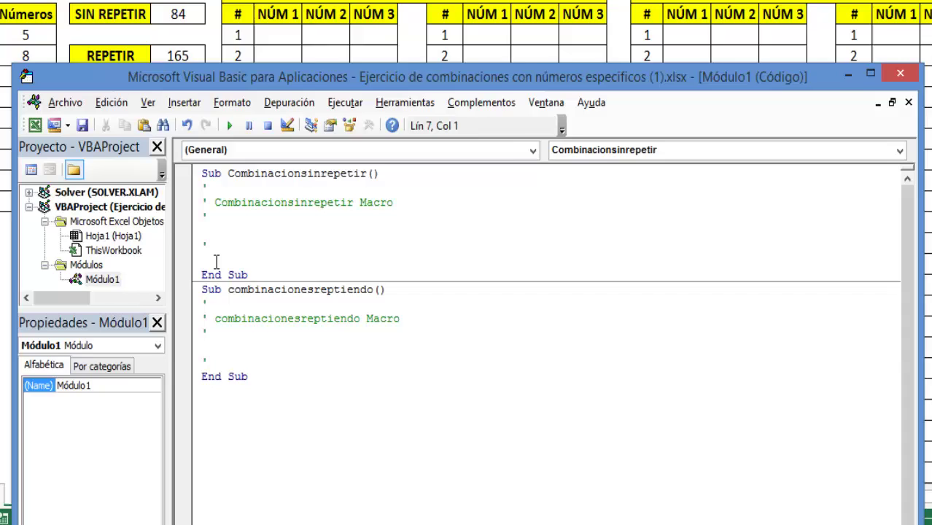
{"action": "right_click", "coordinate": [245, 224]}
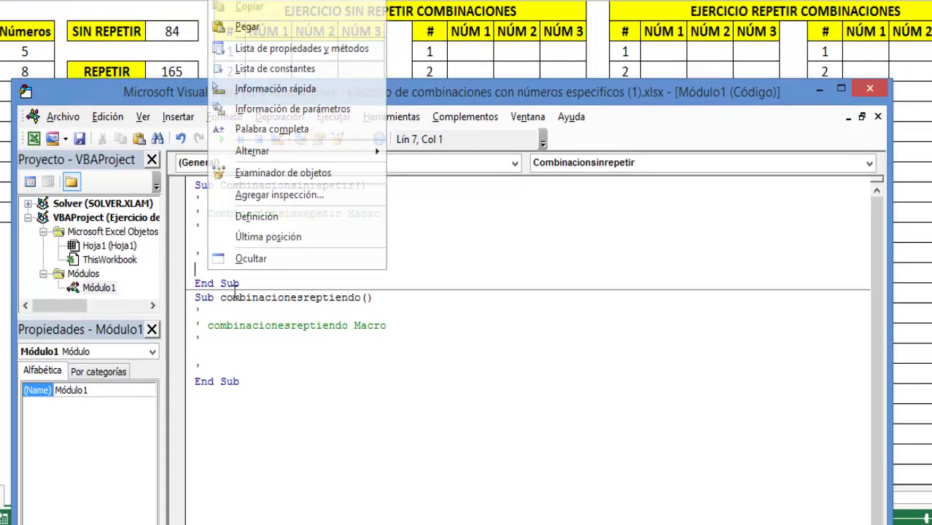
{"action": "left_click", "coordinate": [271, 28]}
{"action": "left_click", "coordinate": [874, 92]}
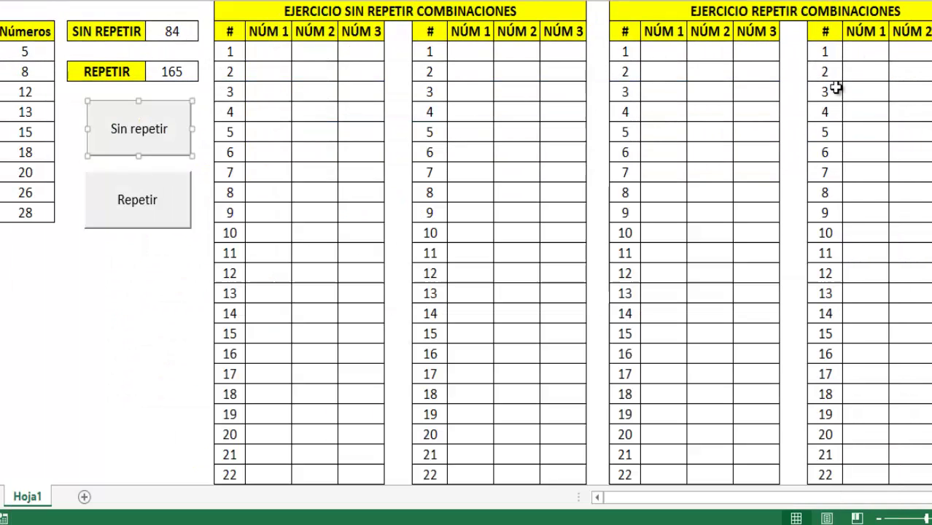
Step: Copy all code from the 'macro para combinaciones con repeticion' Notepad file and return to Excel
{"action": "left_click", "coordinate": [155, 293]}
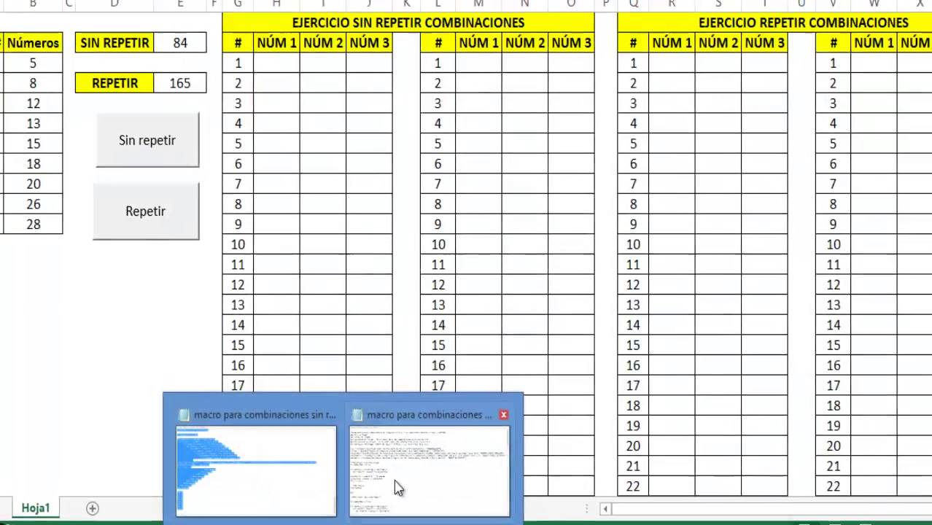
{"action": "left_click", "coordinate": [396, 485]}
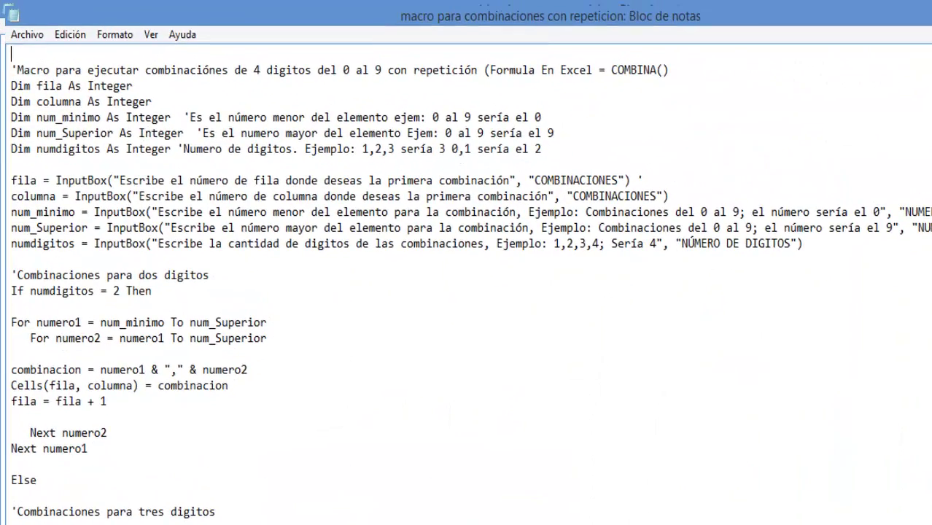
{"action": "left_click_drag", "start_coordinate": [11, 70], "coordinate": [291, 521]}
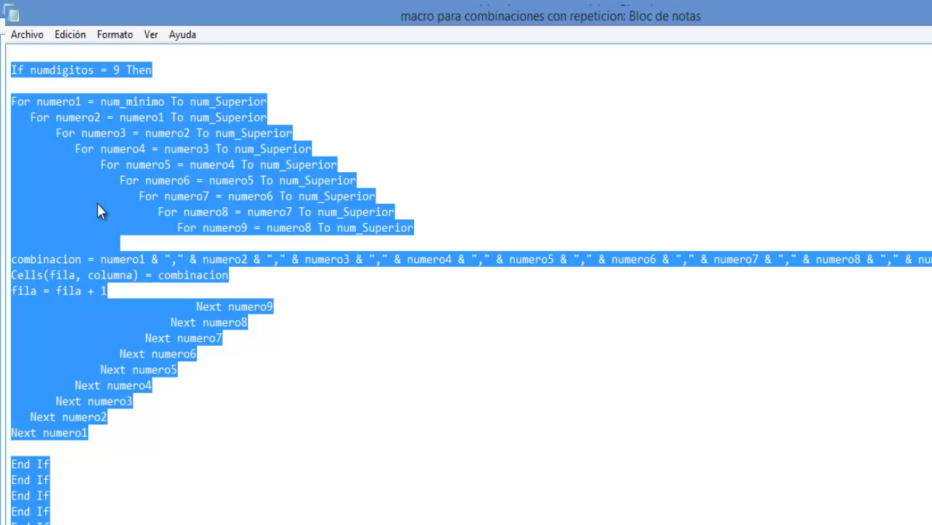
{"action": "right_click", "coordinate": [97, 204]}
{"action": "left_click", "coordinate": [131, 258]}
{"action": "key", "text": "alt+Tab"}
Step: Open the Repetir button's combinacionesreptiendo macro, put the with-repetition code in it, and close the editor
{"action": "left_click", "coordinate": [194, 480]}
{"action": "right_click", "coordinate": [206, 325]}
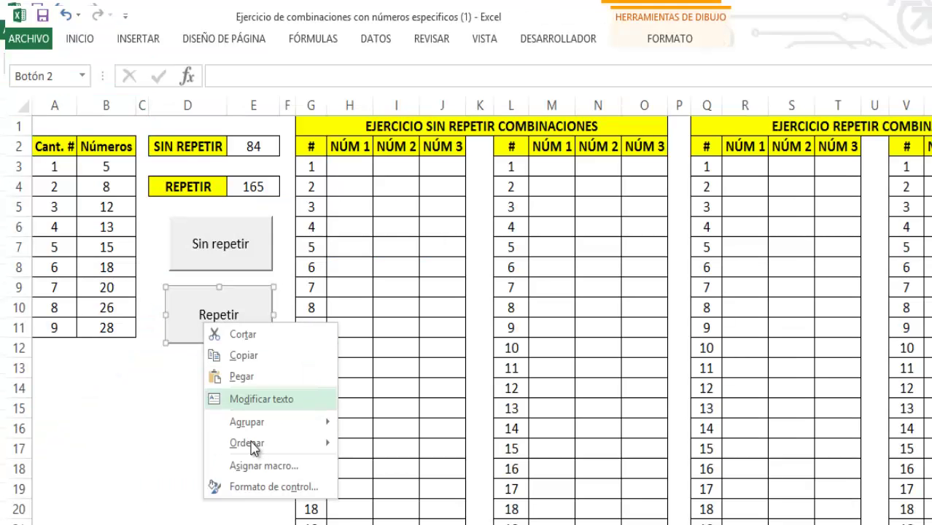
{"action": "left_click", "coordinate": [257, 466]}
{"action": "left_click", "coordinate": [415, 352]}
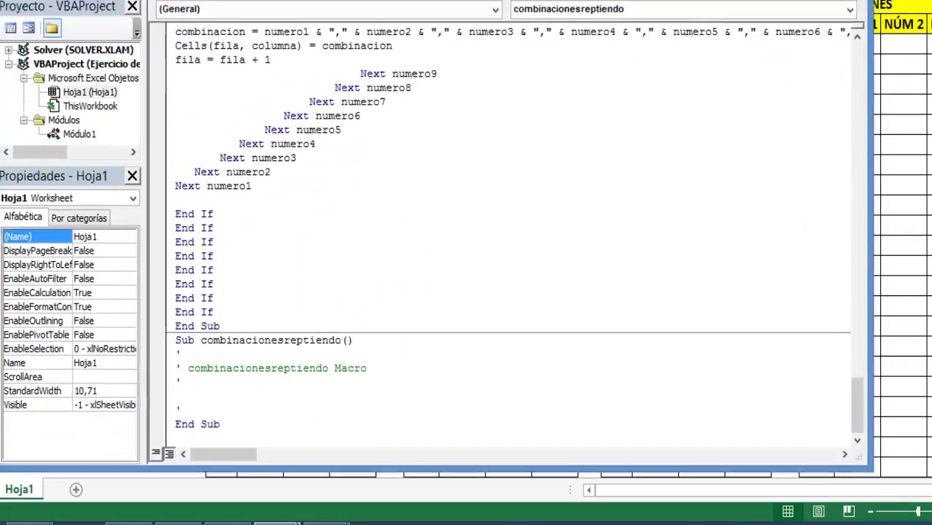
{"action": "left_click_drag", "start_coordinate": [628, 89], "coordinate": [609, 0]}
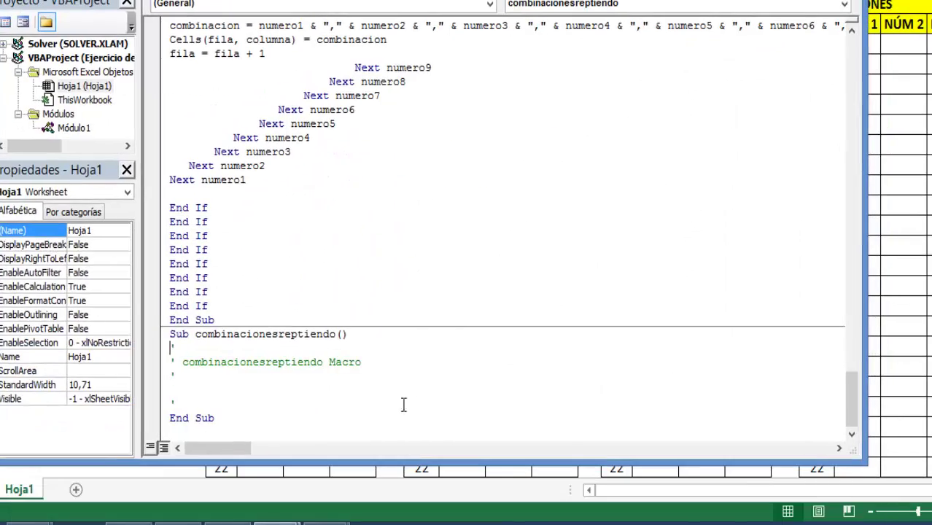
{"action": "left_click", "coordinate": [257, 396]}
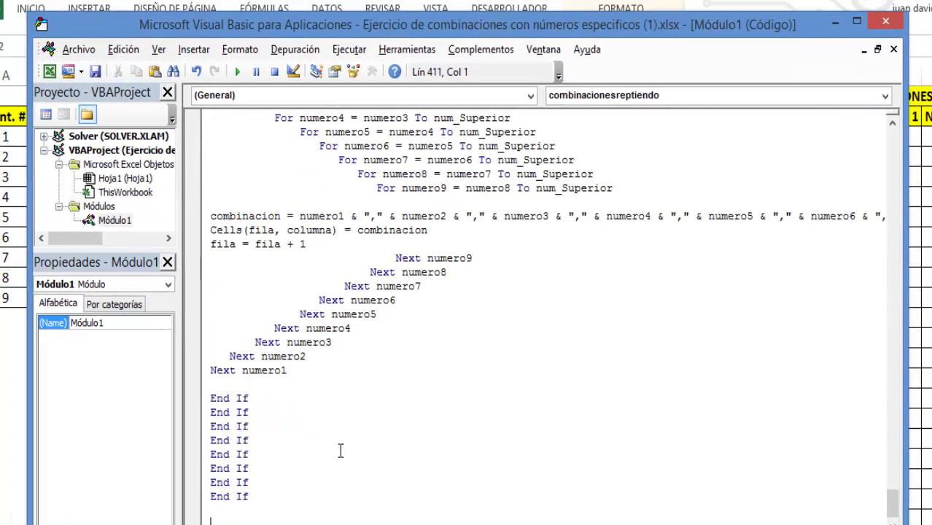
{"action": "left_click", "coordinate": [886, 22]}
{"action": "left_click", "coordinate": [135, 416]}
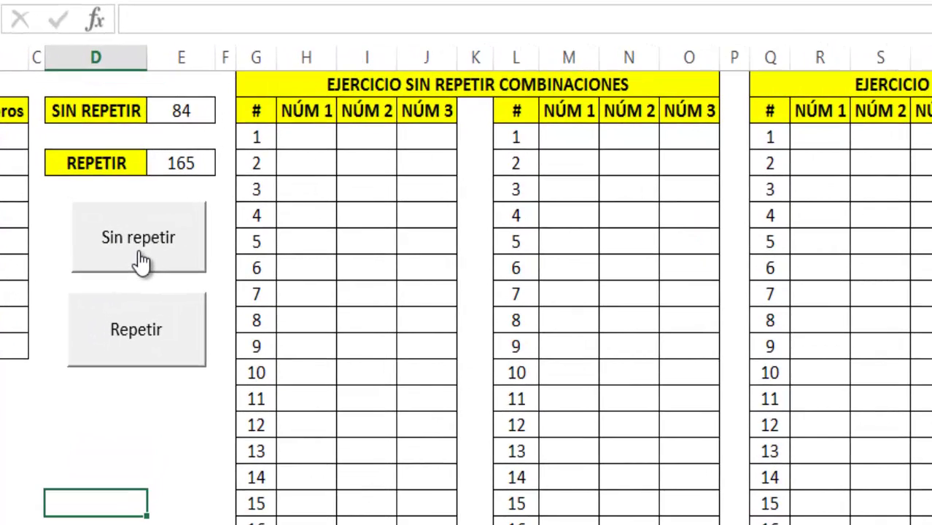
Step: Run Sin repetir with row 3, column 8, numbers 1 to 9, and 3 digits per combination
{"action": "left_click", "coordinate": [136, 250]}
{"action": "type", "text": "3"}
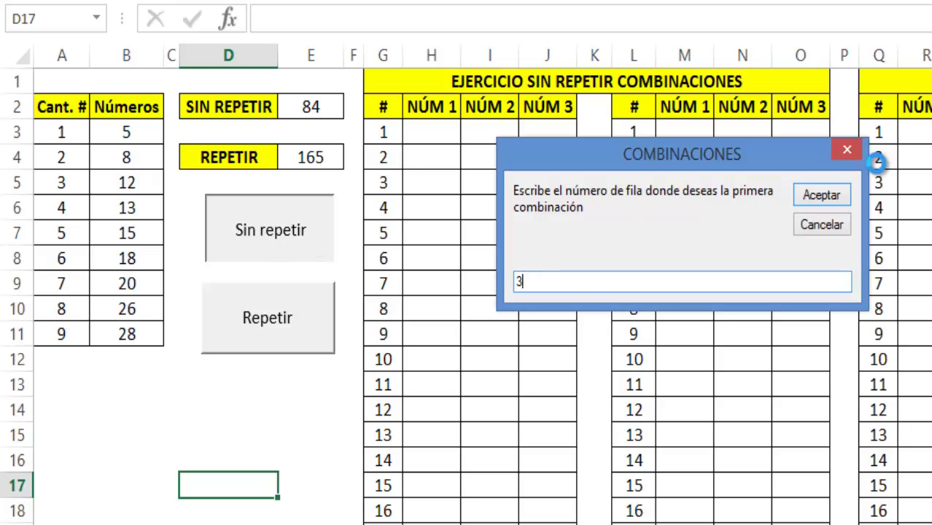
{"action": "left_click", "coordinate": [822, 196]}
{"action": "type", "text": "8"}
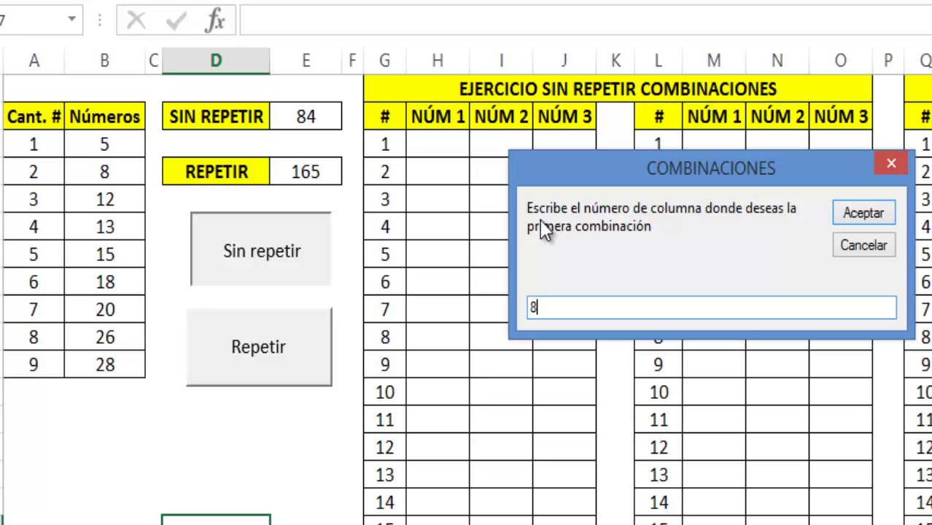
{"action": "left_click", "coordinate": [861, 214]}
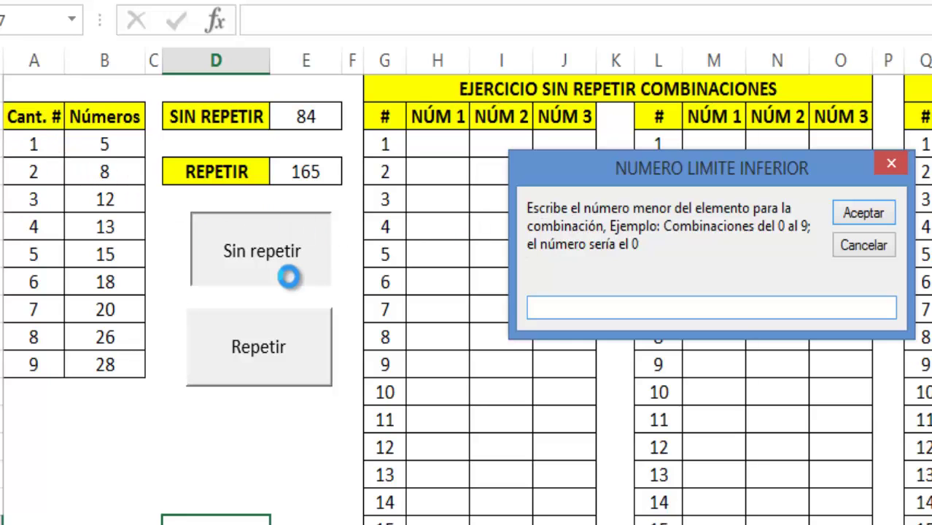
{"action": "type", "text": "1"}
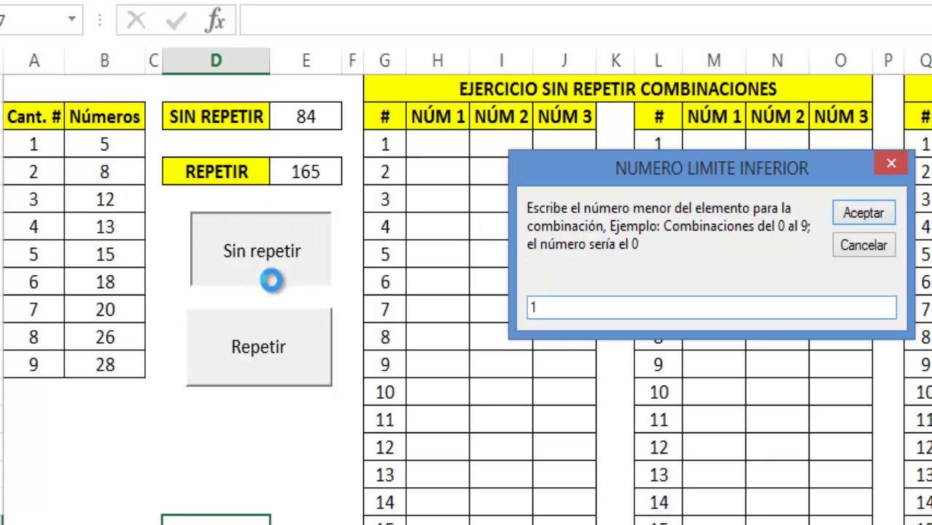
{"action": "left_click", "coordinate": [862, 213]}
{"action": "type", "text": "9"}
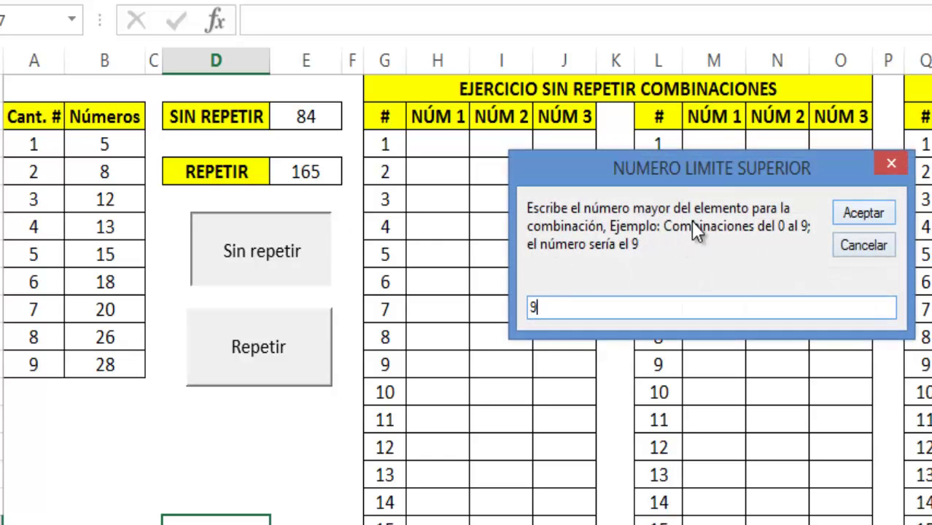
{"action": "left_click", "coordinate": [857, 216]}
{"action": "type", "text": "3"}
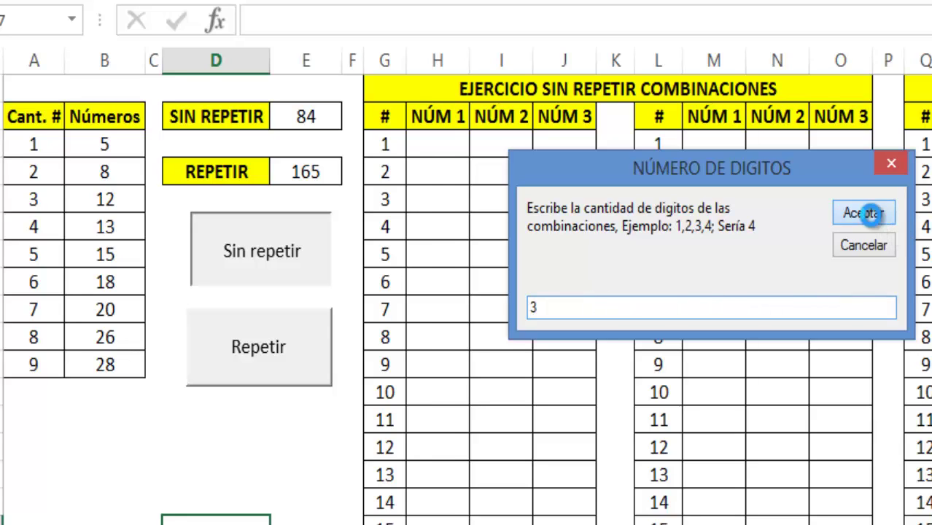
{"action": "left_click", "coordinate": [868, 213]}
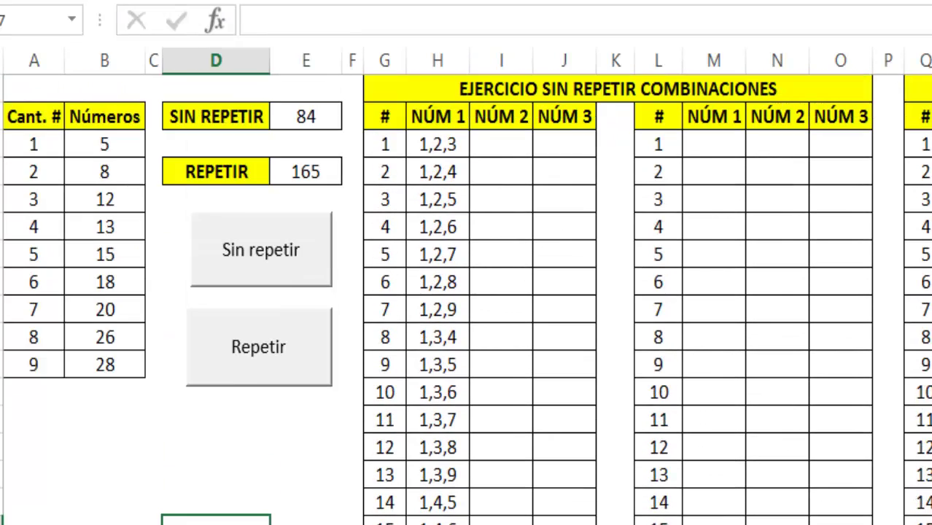
{"action": "left_click", "coordinate": [436, 145]}
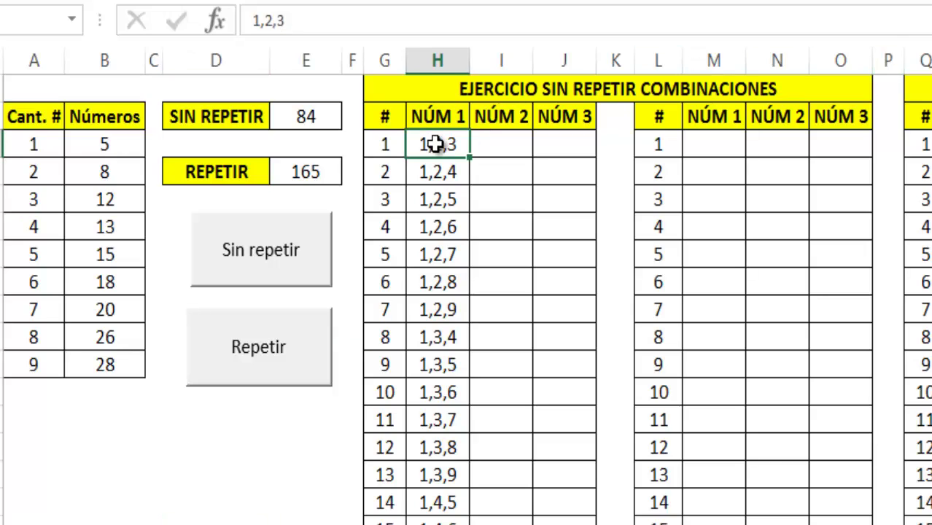
Step: Split column H's combinations at commas into NÚM 1, NÚM 2 and NÚM 3, replacing existing cells
{"action": "key", "text": "ctrl+shift+Down"}
{"action": "scroll", "coordinate": [437, 141], "scroll_direction": "down", "scroll_amount": 10}
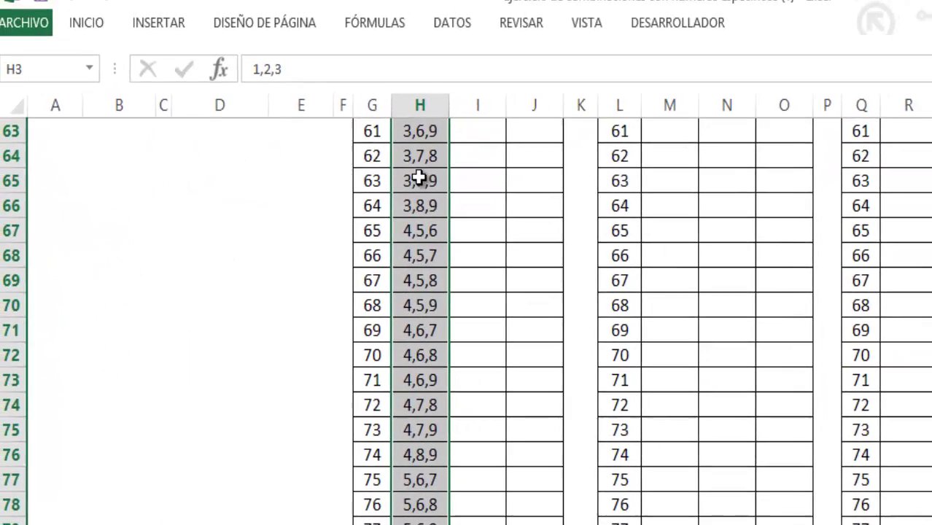
{"action": "left_click", "coordinate": [429, 46]}
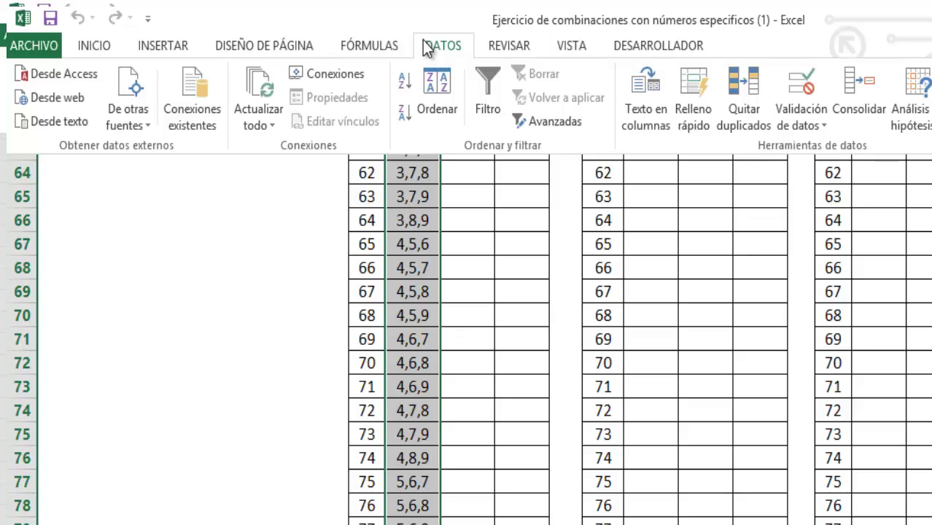
{"action": "left_click", "coordinate": [646, 105]}
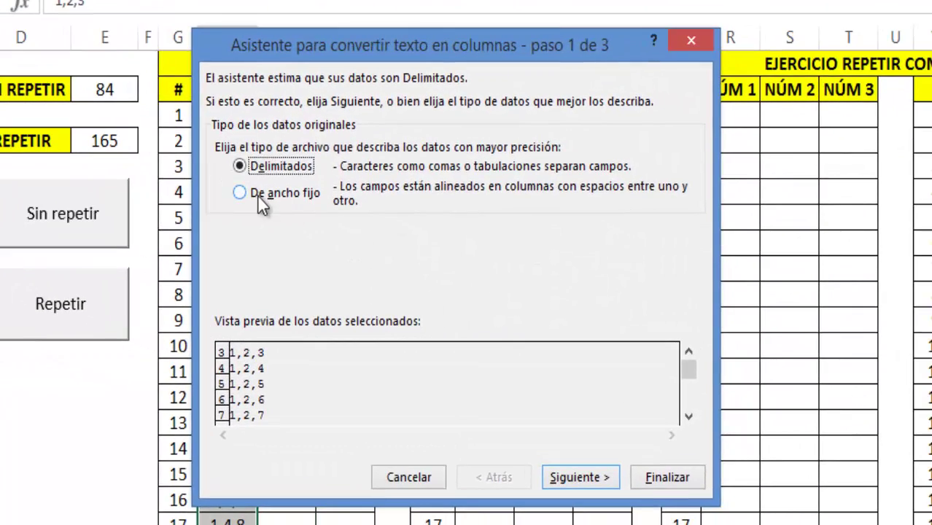
{"action": "left_click", "coordinate": [575, 479]}
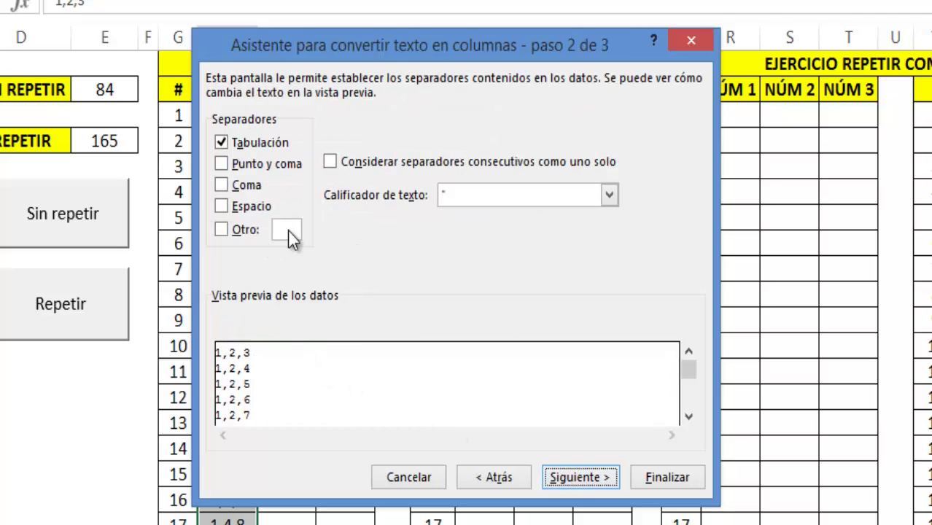
{"action": "left_click", "coordinate": [221, 184]}
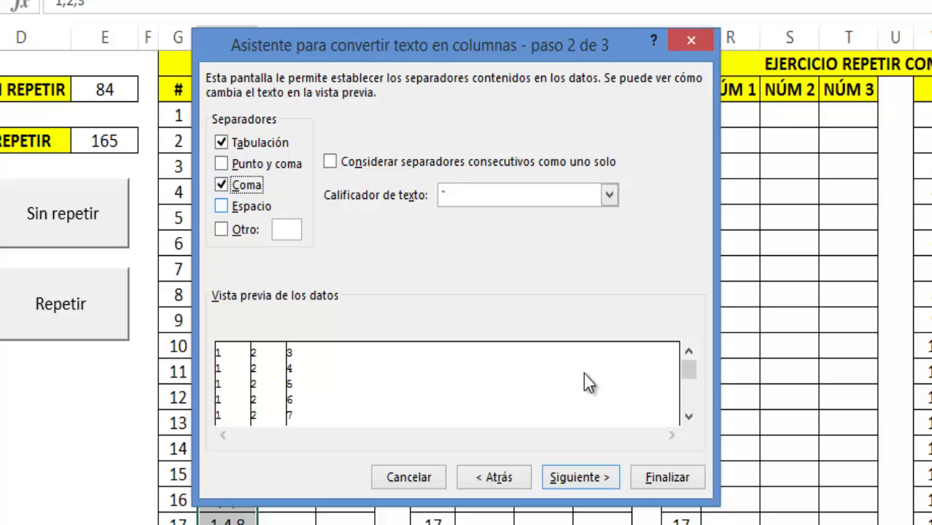
{"action": "left_click", "coordinate": [656, 476]}
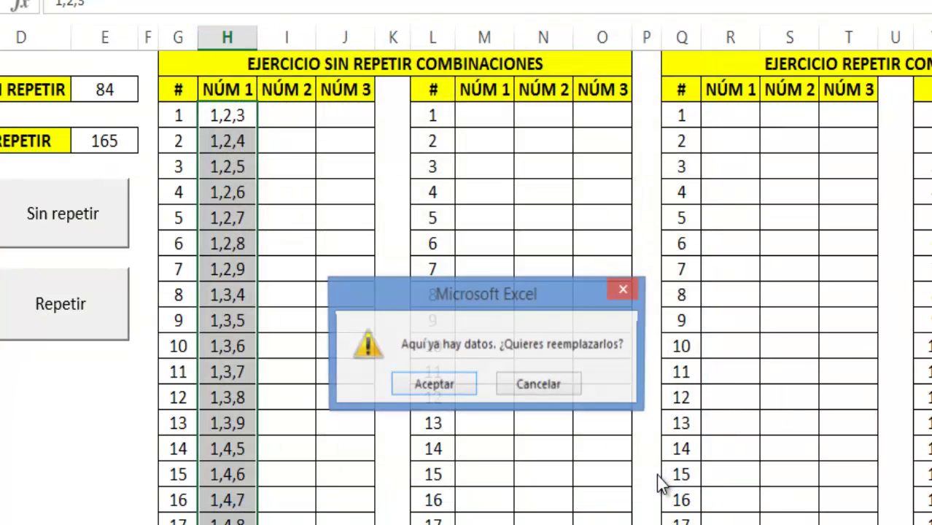
{"action": "left_click", "coordinate": [433, 385]}
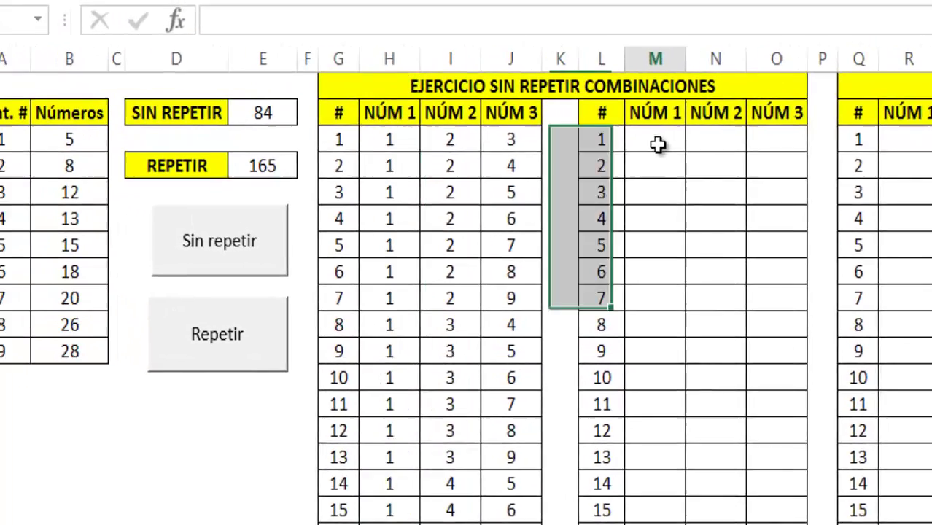
Step: Enter =BUSCARV(H3;$A$3:$B$11;2;0) in M3 so it shows 5
{"action": "left_click", "coordinate": [658, 144]}
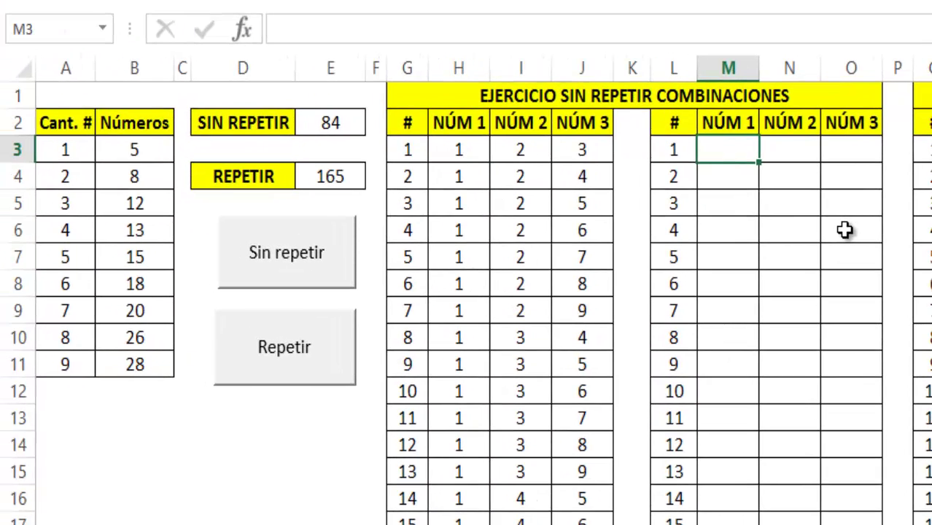
{"action": "type", "text": "=bu"}
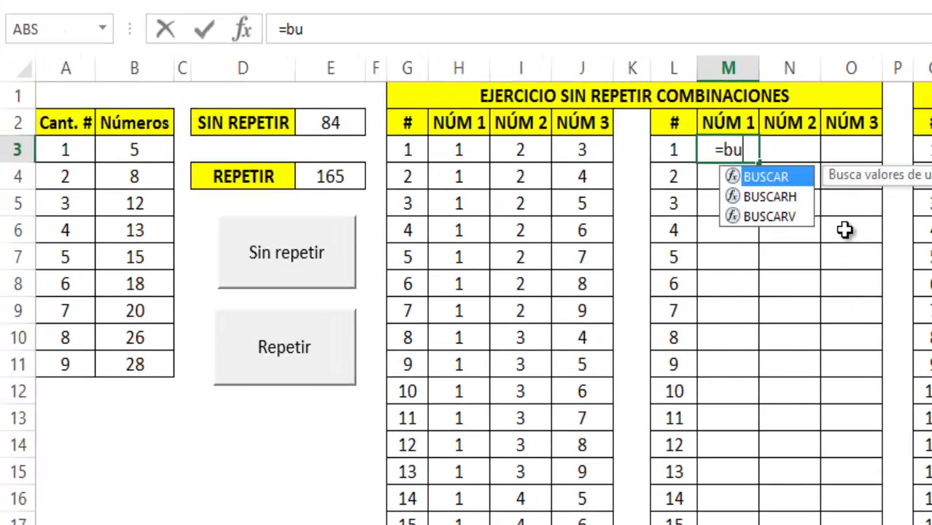
{"action": "type", "text": "sca"}
{"action": "key", "text": "Down"}
{"action": "key", "text": "Down"}
{"action": "key", "text": "Tab"}
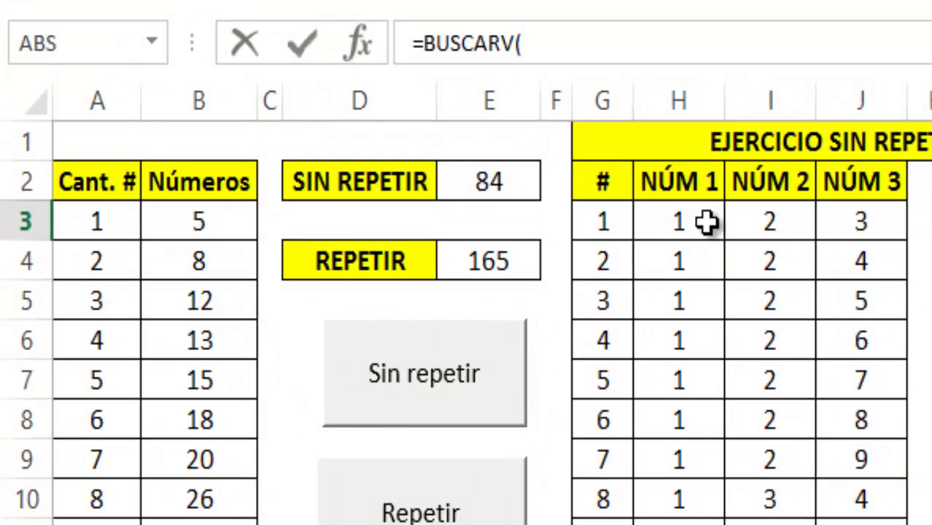
{"action": "left_click", "coordinate": [707, 223]}
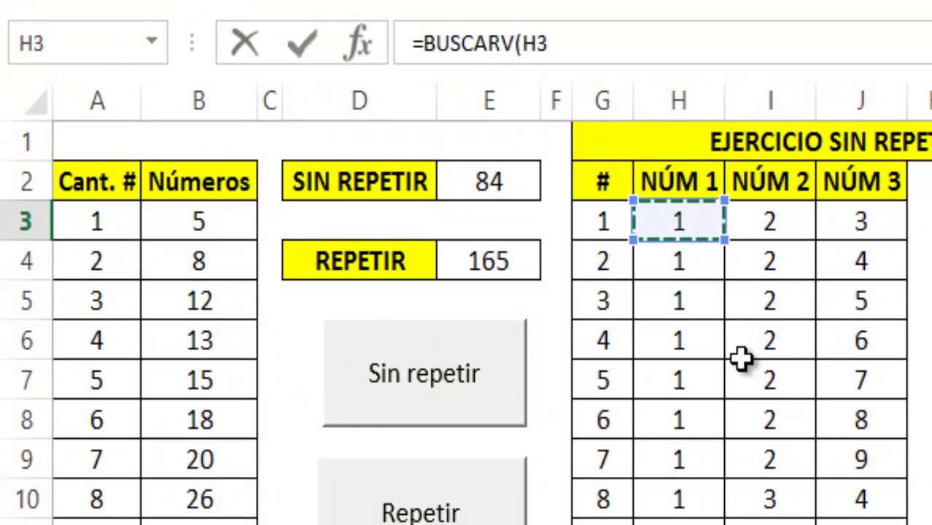
{"action": "type", "text": ";"}
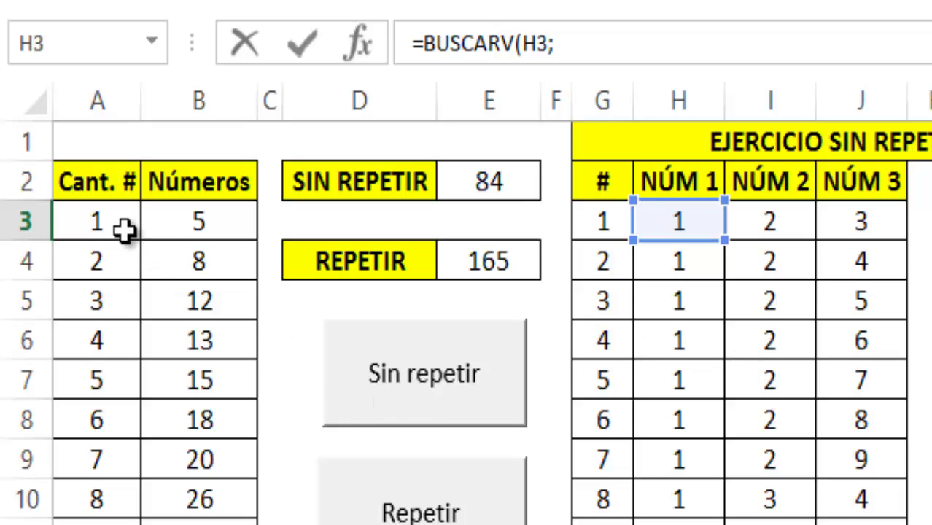
{"action": "left_click", "coordinate": [127, 230]}
{"action": "left_click_drag", "start_coordinate": [182, 258], "coordinate": [202, 494]}
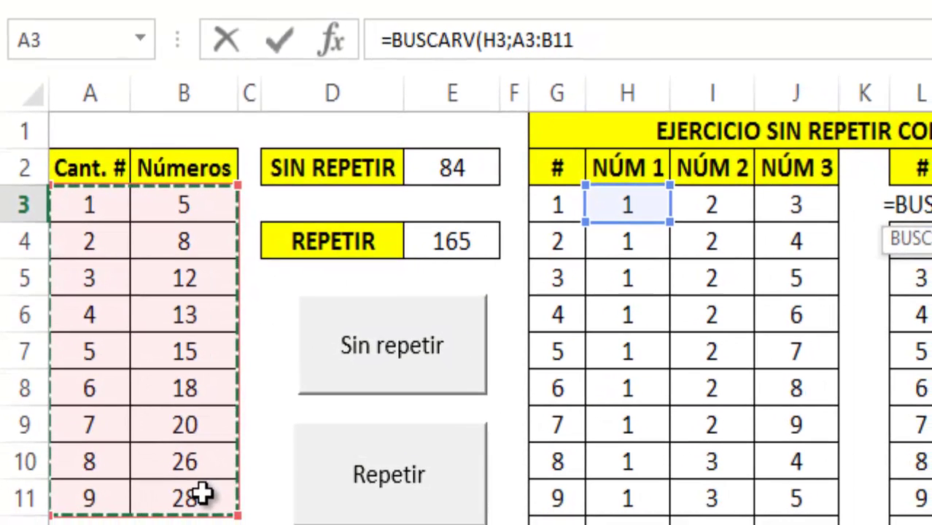
{"action": "key", "text": "F4"}
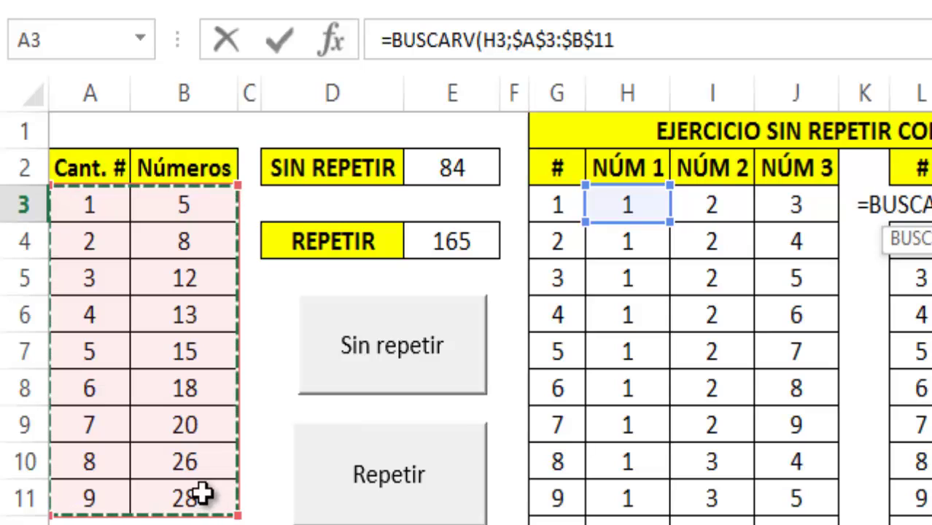
{"action": "type", "text": ";"}
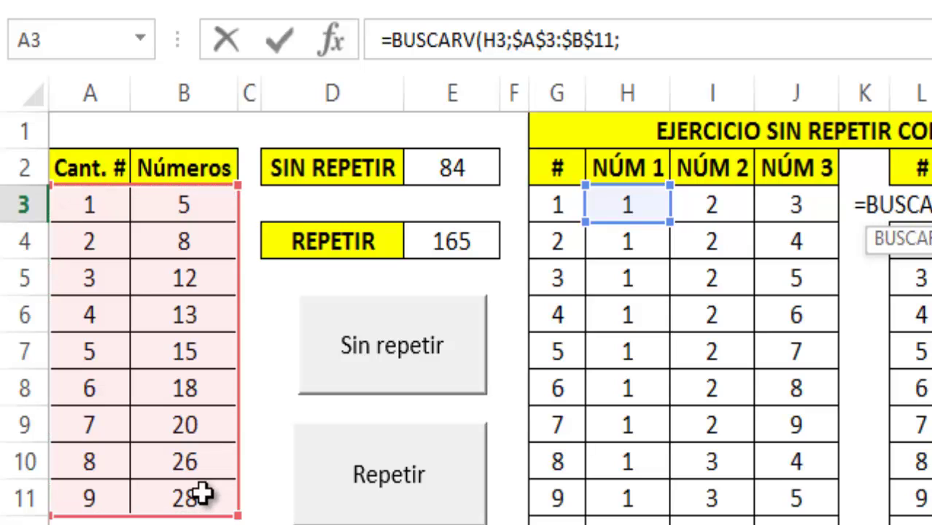
{"action": "type", "text": "2"}
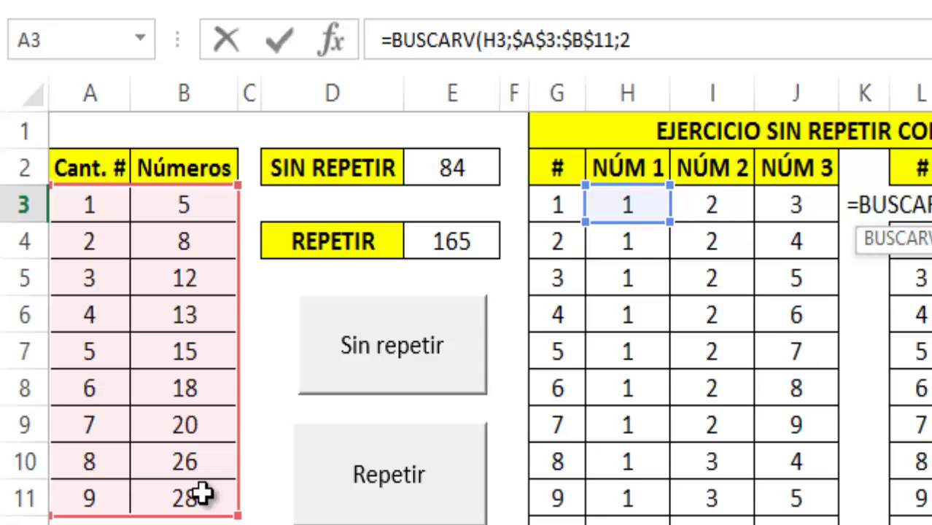
{"action": "type", "text": ";0)"}
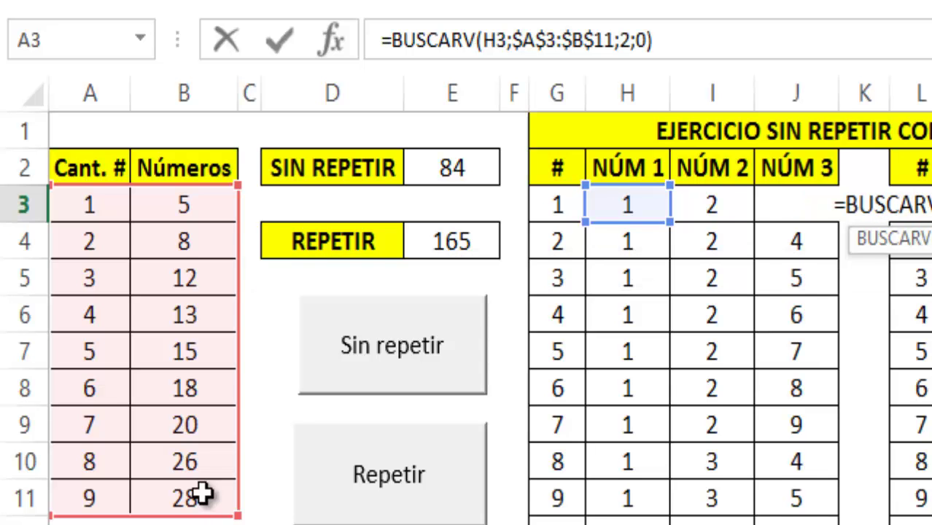
{"action": "key", "text": "Return"}
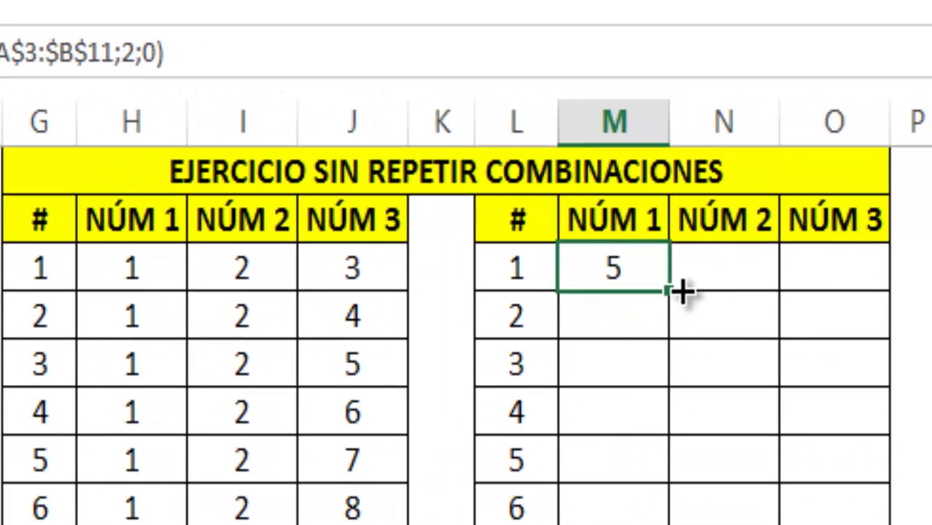
{"action": "left_click_drag", "start_coordinate": [669, 292], "coordinate": [888, 292]}
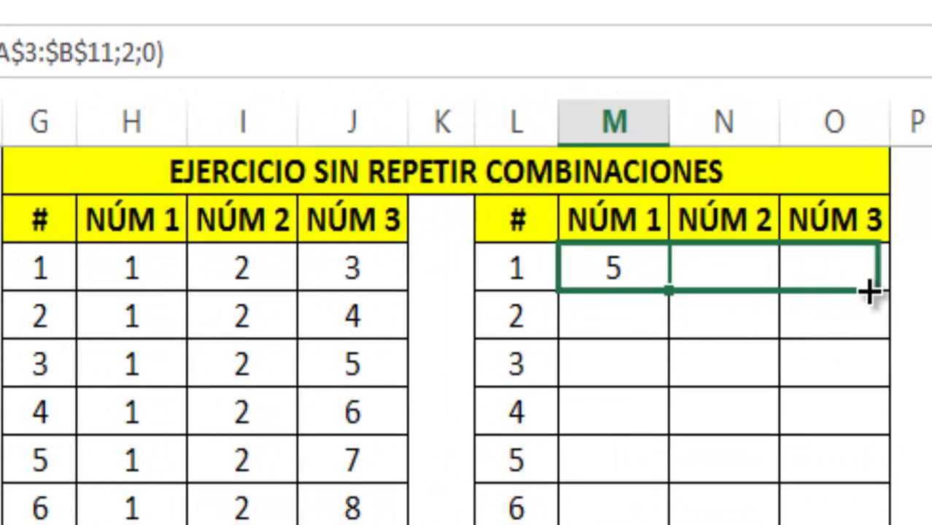
{"action": "double_click", "coordinate": [889, 292]}
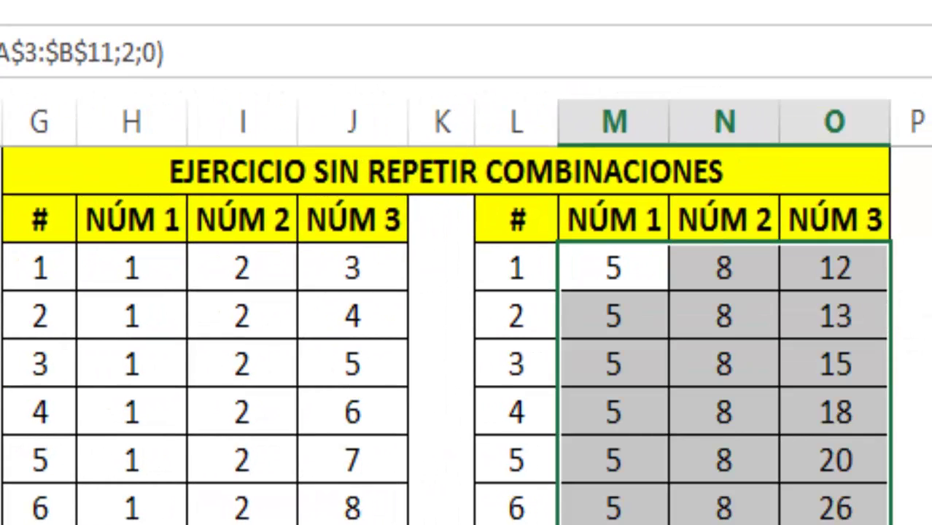
{"action": "scroll", "coordinate": [466, 335], "scroll_direction": "down", "scroll_amount": 15}
{"action": "scroll", "coordinate": [467, 335], "scroll_direction": "down", "scroll_amount": 10}
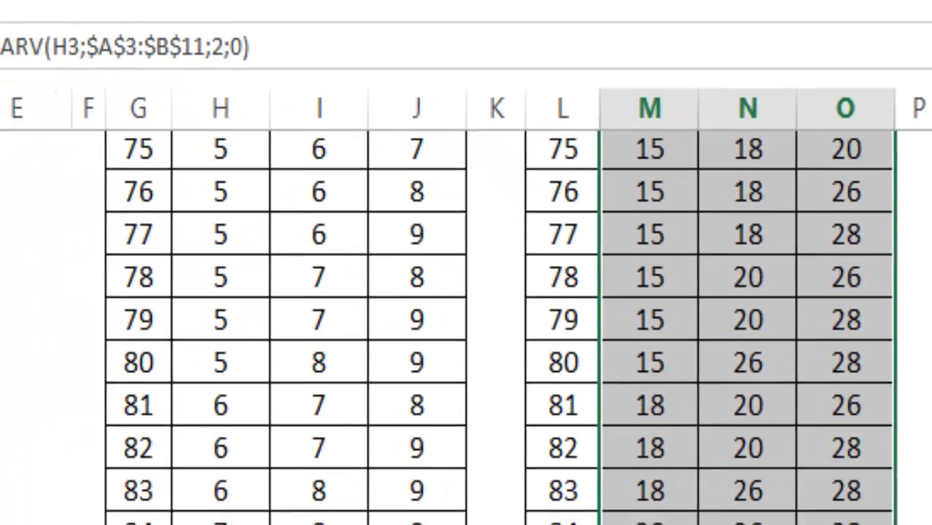
{"action": "scroll", "coordinate": [467, 307], "scroll_direction": "up", "scroll_amount": 7}
{"action": "scroll", "coordinate": [467, 306], "scroll_direction": "up", "scroll_amount": 7}
{"action": "scroll", "coordinate": [467, 306], "scroll_direction": "up", "scroll_amount": 6}
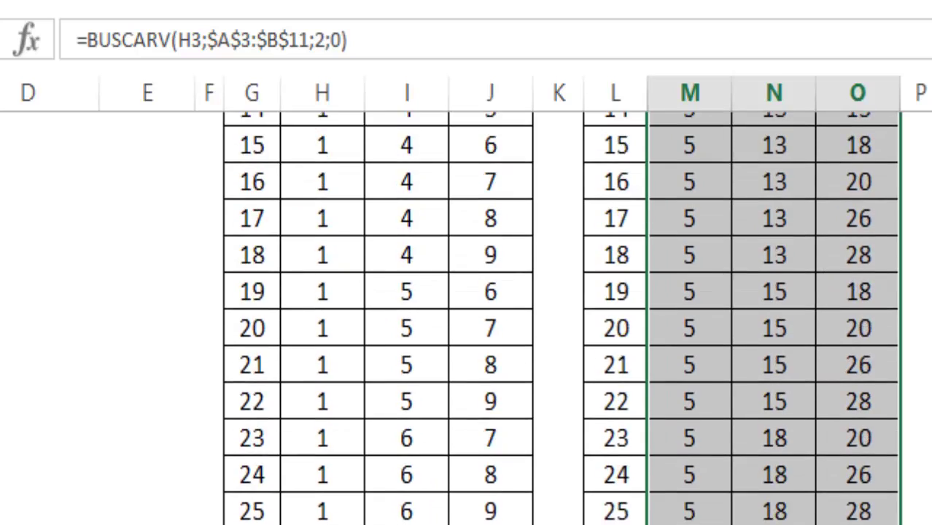
{"action": "scroll", "coordinate": [467, 307], "scroll_direction": "up", "scroll_amount": 3}
{"action": "scroll", "coordinate": [466, 307], "scroll_direction": "up", "scroll_amount": 3}
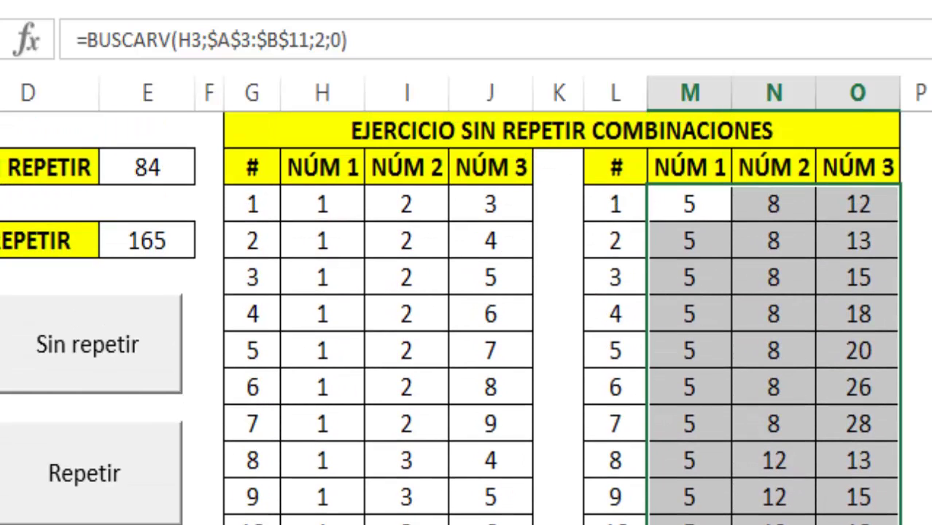
{"action": "left_click", "coordinate": [715, 243]}
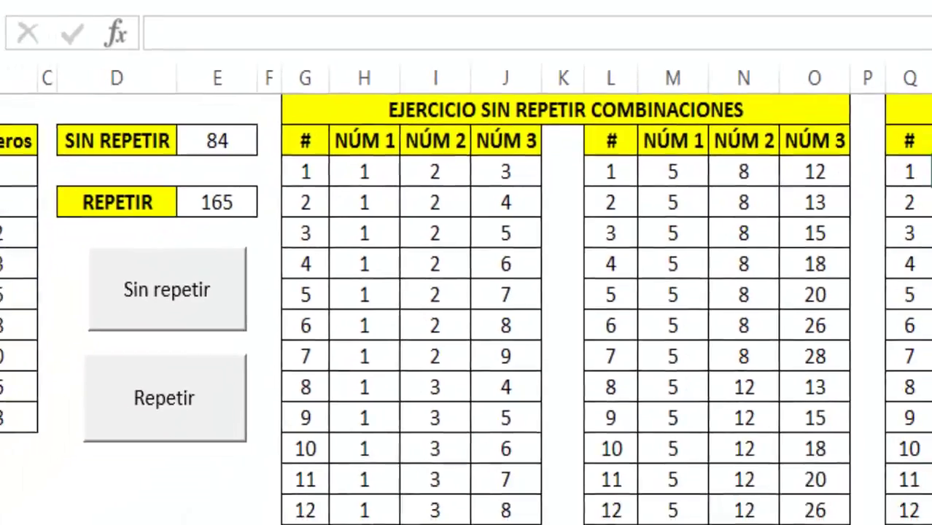
{"action": "left_click", "coordinate": [894, 142]}
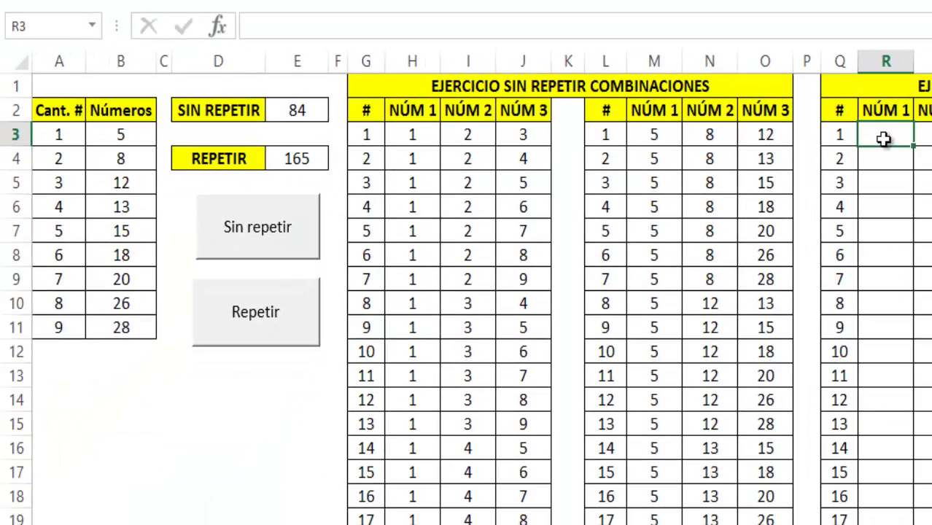
Step: Run the Repetir macro with start row 3, column 18, limits 1 to 9, and 3 digits
{"action": "left_click", "coordinate": [263, 319]}
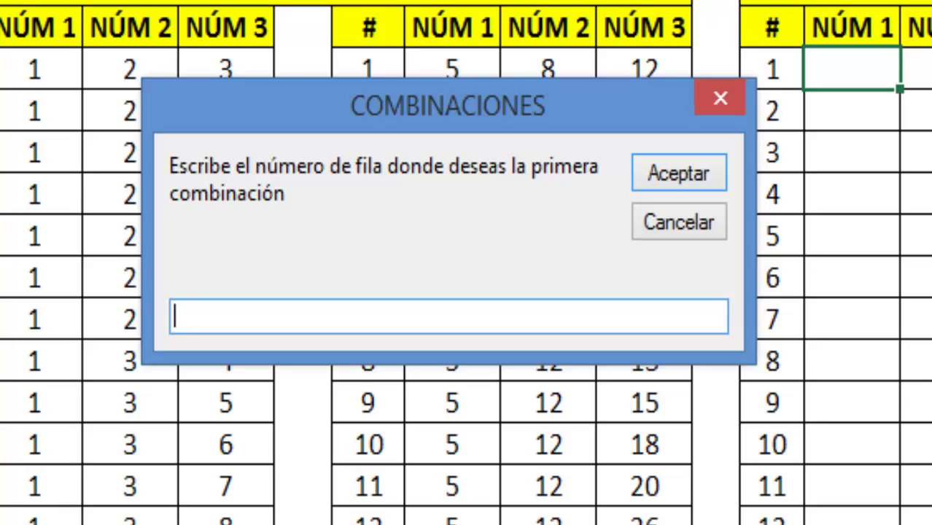
{"action": "type", "text": "3"}
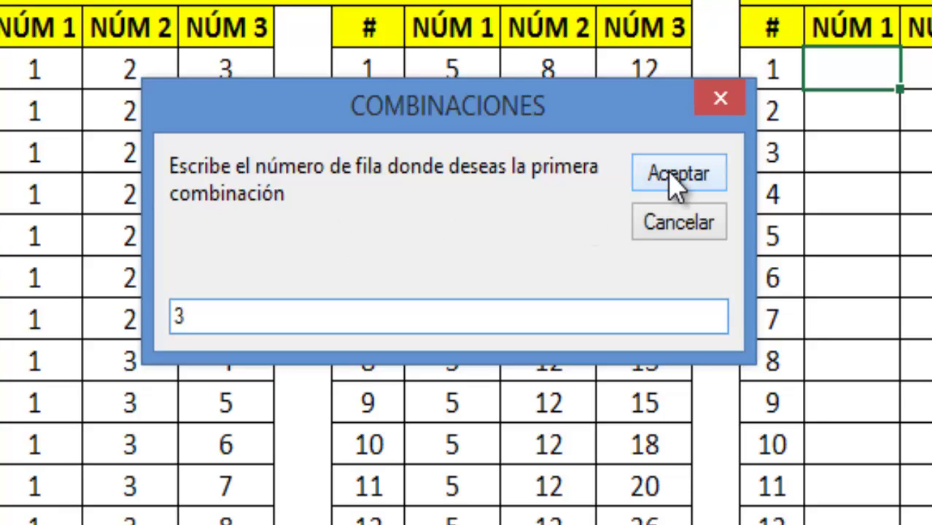
{"action": "left_click", "coordinate": [677, 182]}
{"action": "type", "text": "18"}
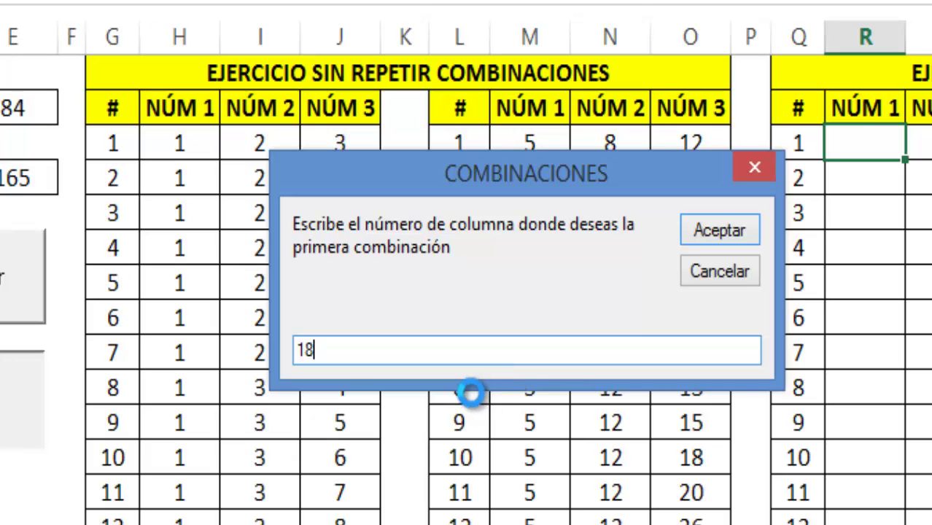
{"action": "left_click", "coordinate": [704, 227]}
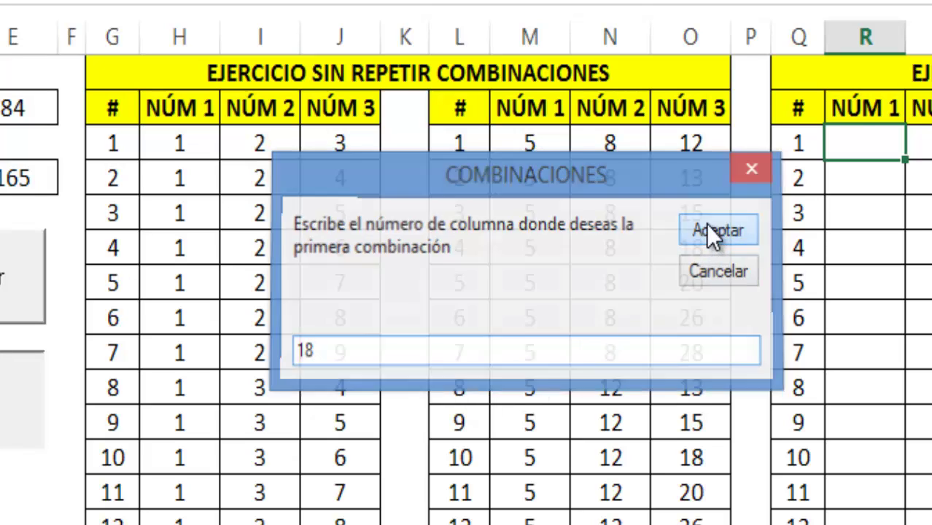
{"action": "type", "text": "1"}
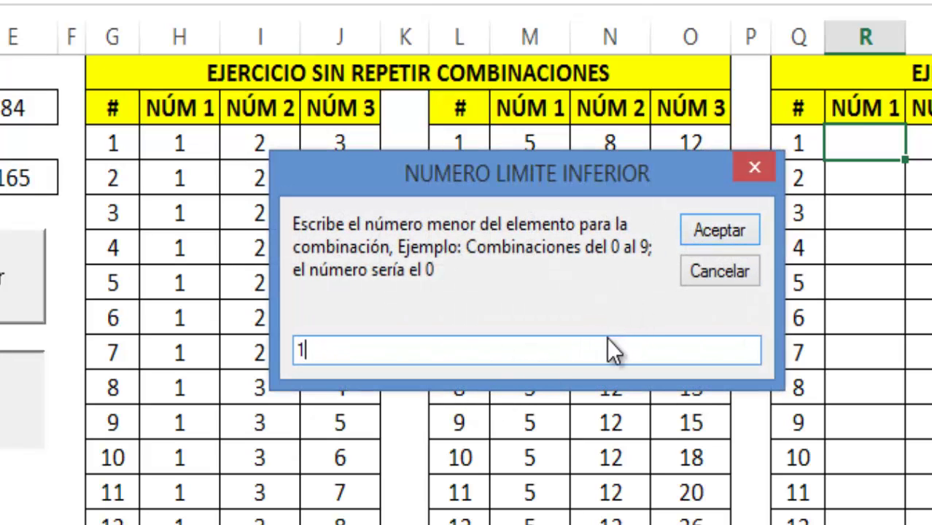
{"action": "left_click", "coordinate": [738, 229]}
{"action": "type", "text": "9"}
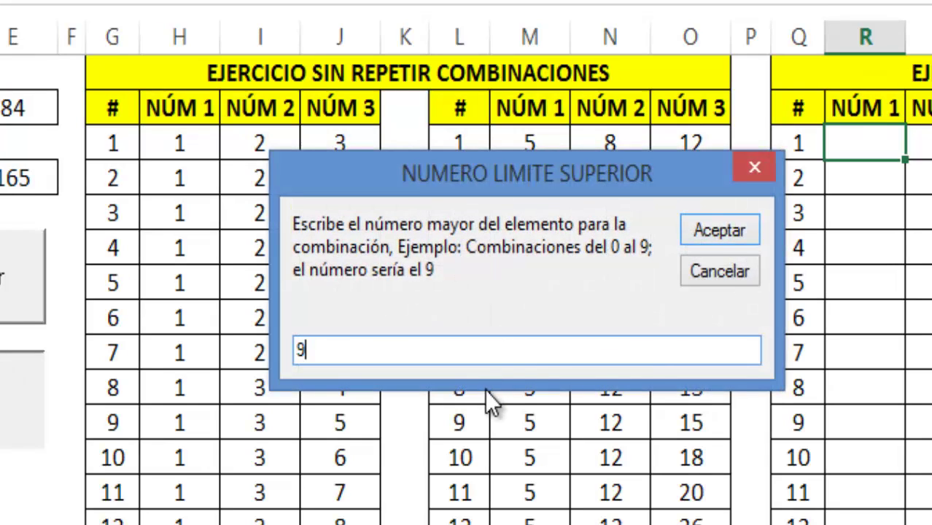
{"action": "left_click", "coordinate": [709, 230]}
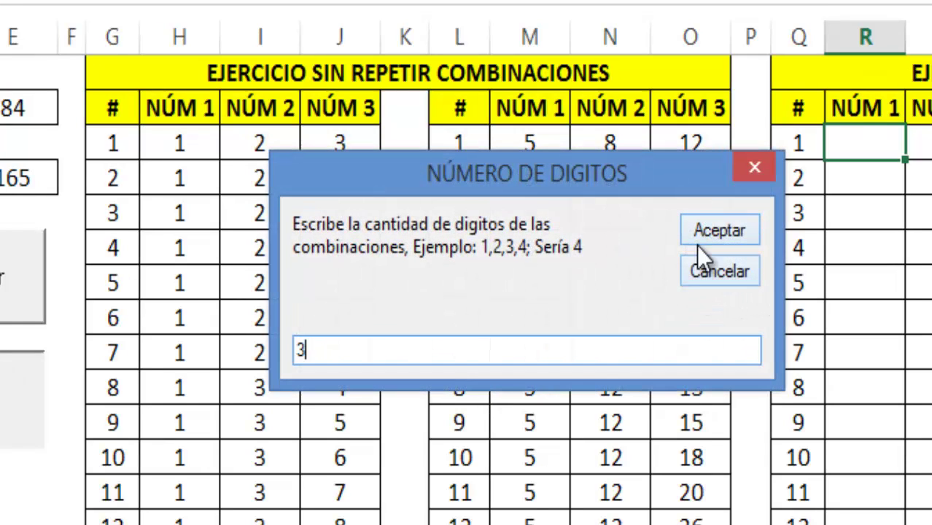
{"action": "left_click", "coordinate": [726, 235]}
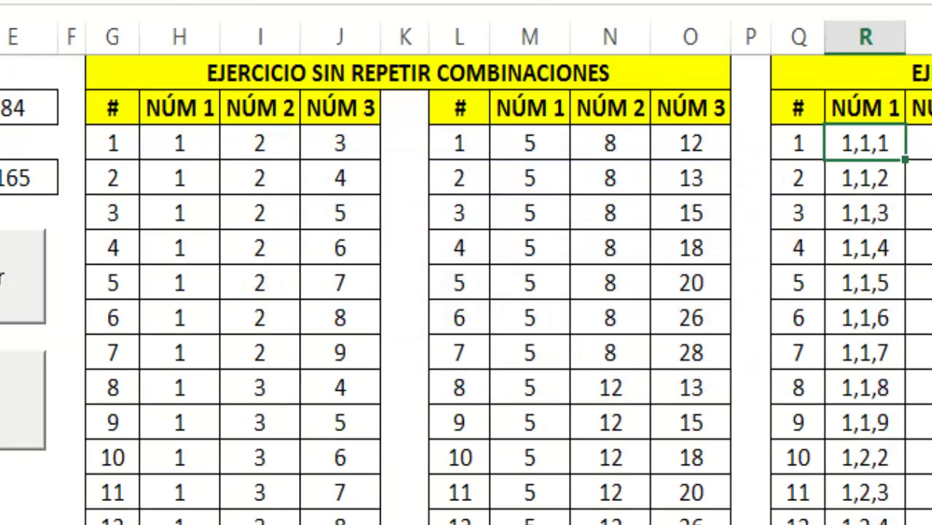
Step: Select all the generated repeat combinations in column R
{"action": "scroll", "coordinate": [467, 292], "scroll_direction": "down", "scroll_amount": 5}
{"action": "scroll", "coordinate": [466, 291], "scroll_direction": "down", "scroll_amount": 20}
{"action": "scroll", "coordinate": [466, 292], "scroll_direction": "down", "scroll_amount": 11}
{"action": "scroll", "coordinate": [466, 292], "scroll_direction": "down", "scroll_amount": 7}
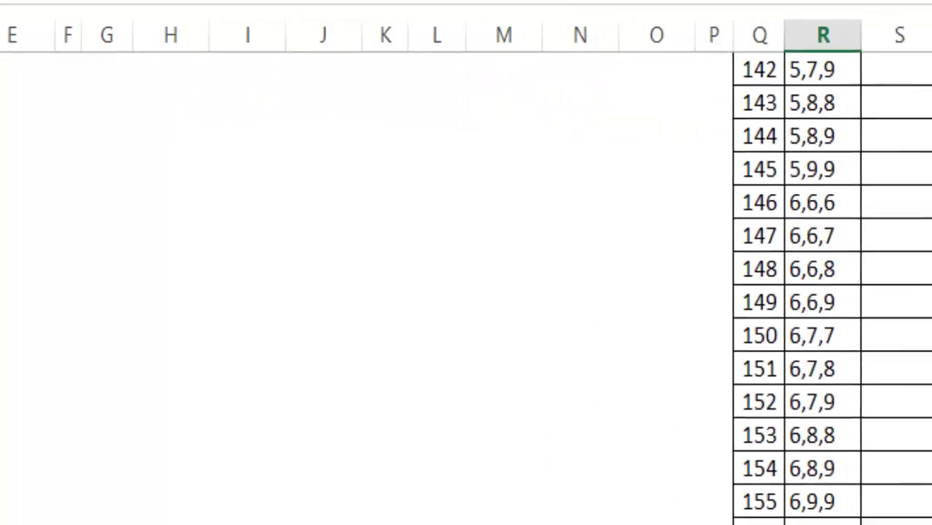
{"action": "left_click_drag", "start_coordinate": [923, 48], "coordinate": [920, 29]}
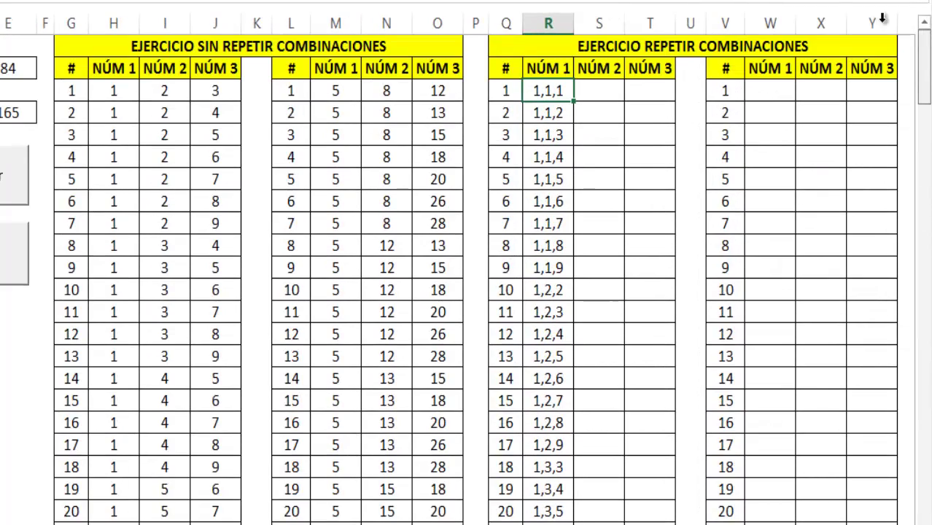
{"action": "left_click", "coordinate": [592, 96]}
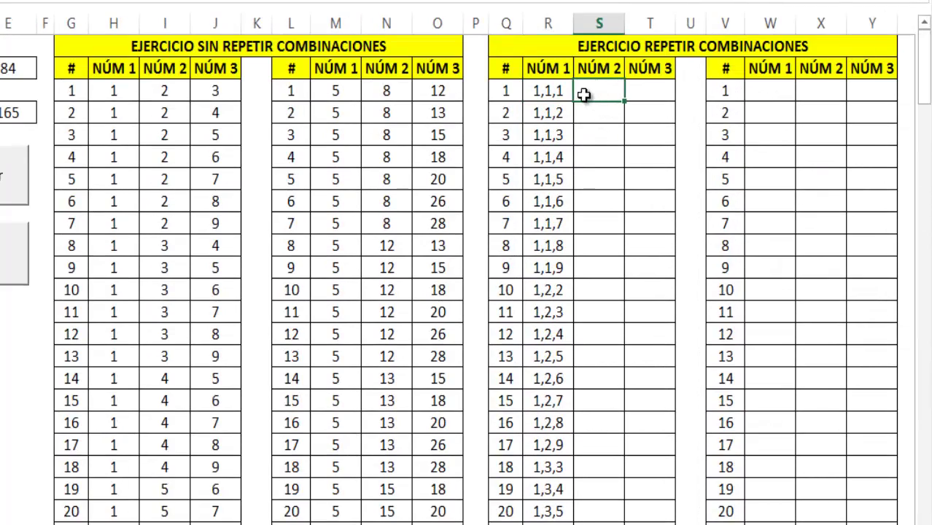
{"action": "left_click", "coordinate": [560, 92]}
{"action": "key", "text": "ctrl+shift+Down"}
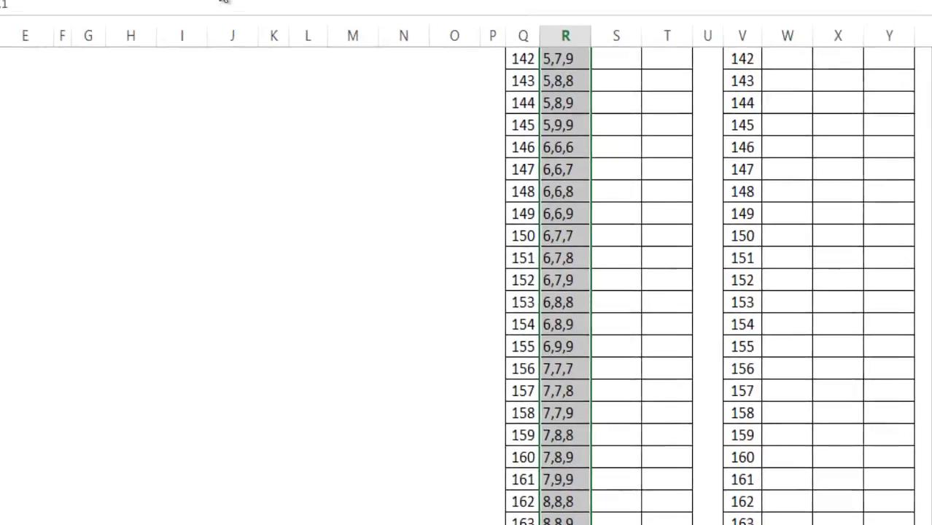
Step: Split them at commas into NÚM 1, NÚM 2 and NÚM 3 with Texto en columnas, overwriting neighbouring cells
{"action": "left_click", "coordinate": [270, 42]}
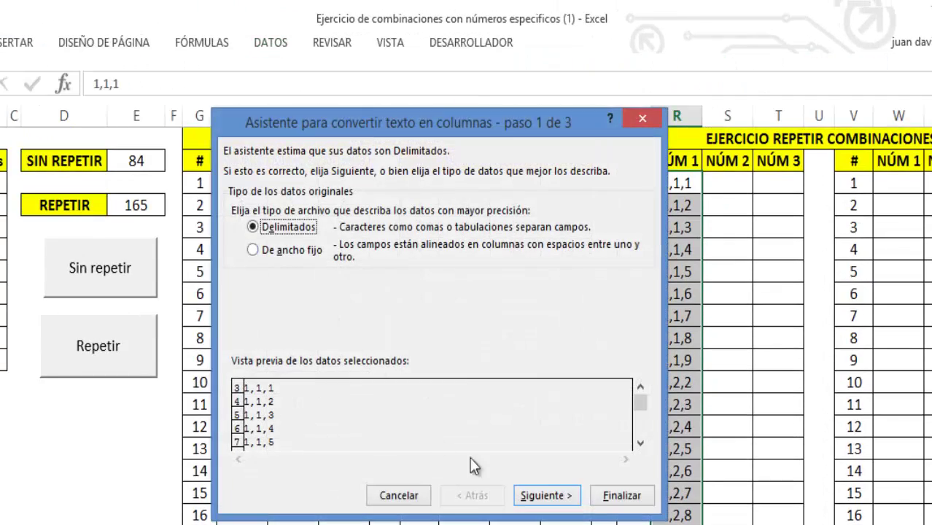
{"action": "left_click", "coordinate": [545, 496]}
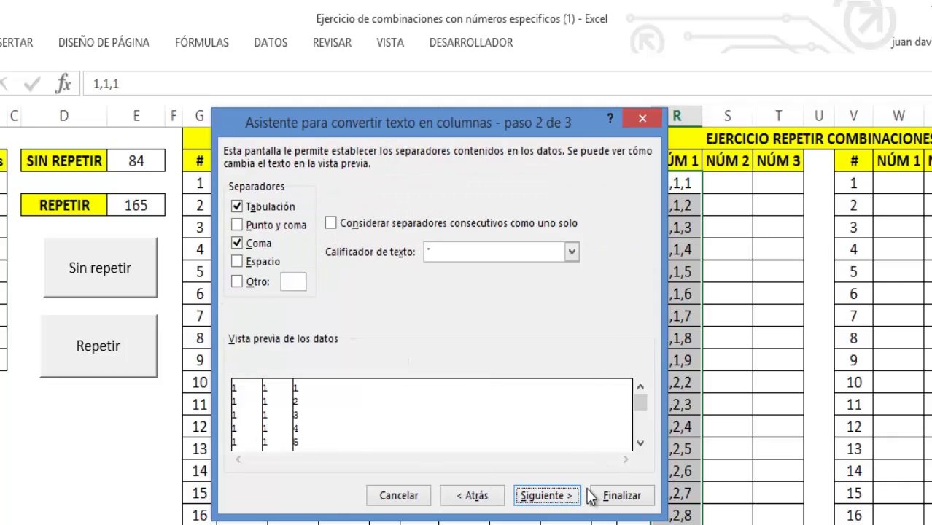
{"action": "left_click", "coordinate": [620, 496]}
{"action": "left_click", "coordinate": [406, 422]}
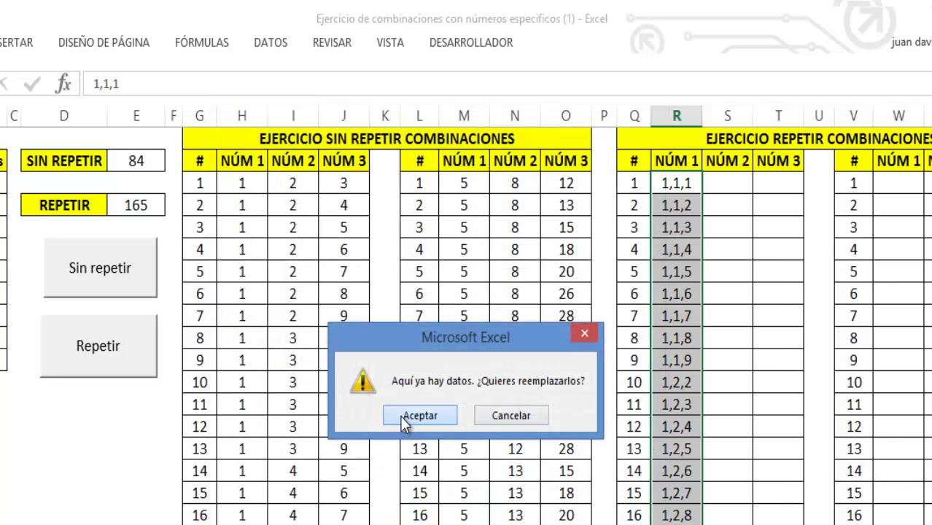
{"action": "left_click", "coordinate": [886, 191]}
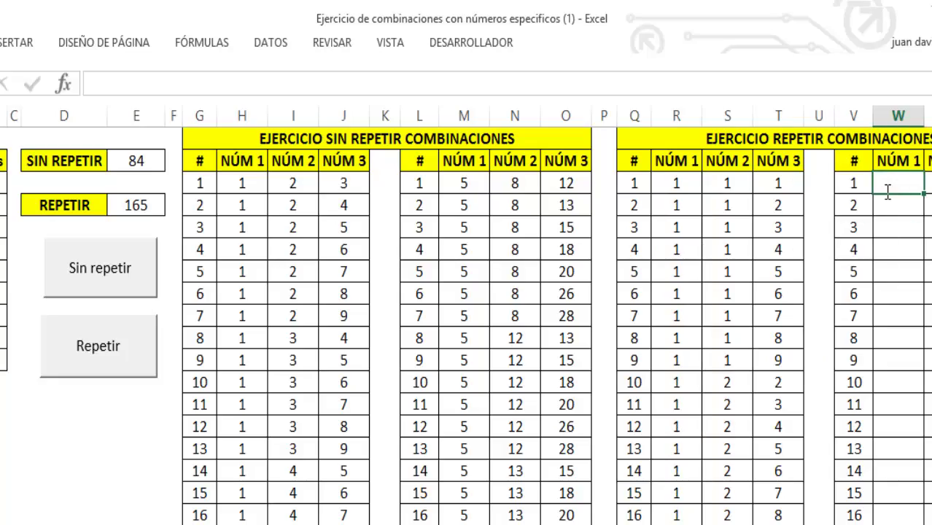
Step: Type =BUSCARV(R3;$A$3:$B$11;2;0) into W3 with the A3:B11 table locked absolute
{"action": "type", "text": "=busca"}
{"action": "key", "text": "Down"}
{"action": "key", "text": "Down"}
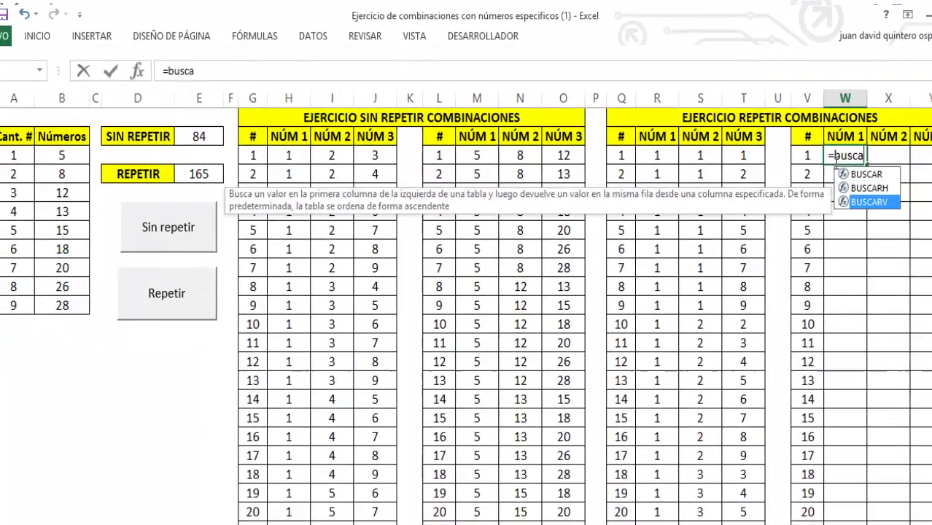
{"action": "key", "text": "Tab"}
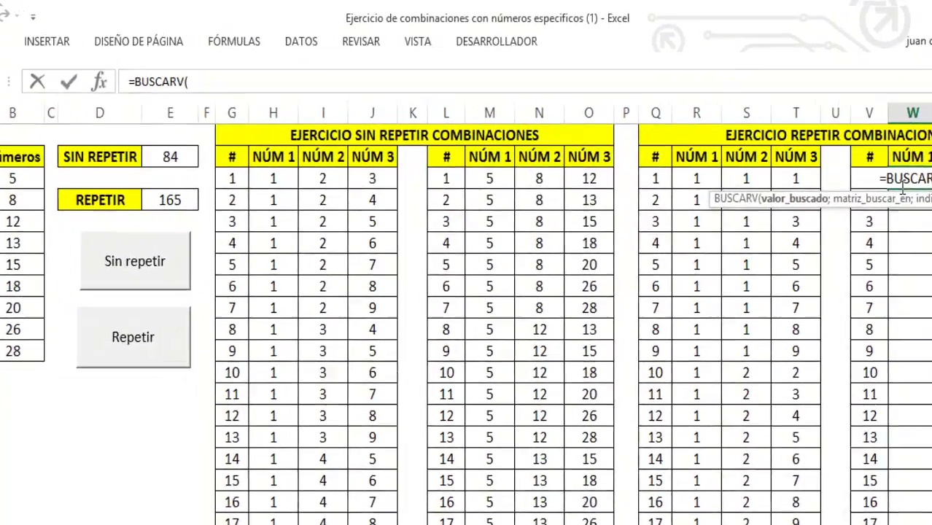
{"action": "left_click", "coordinate": [697, 178]}
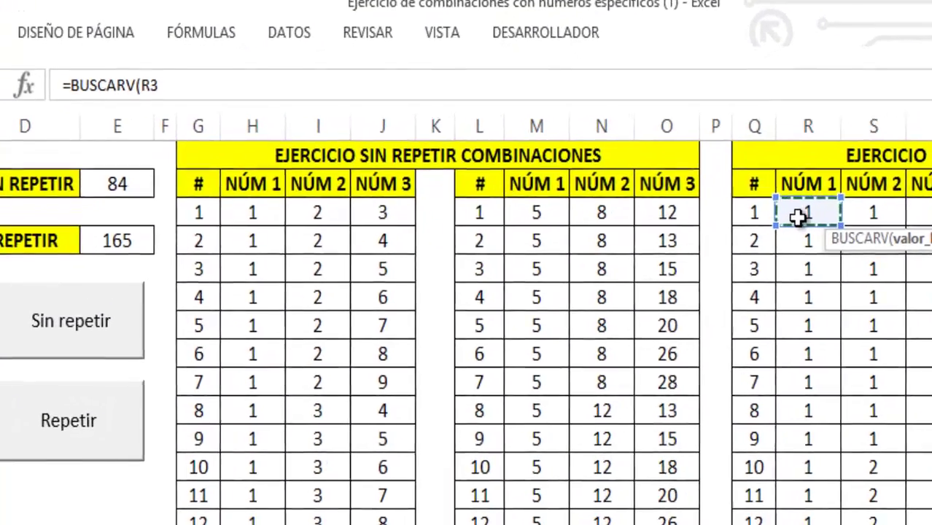
{"action": "type", "text": ";"}
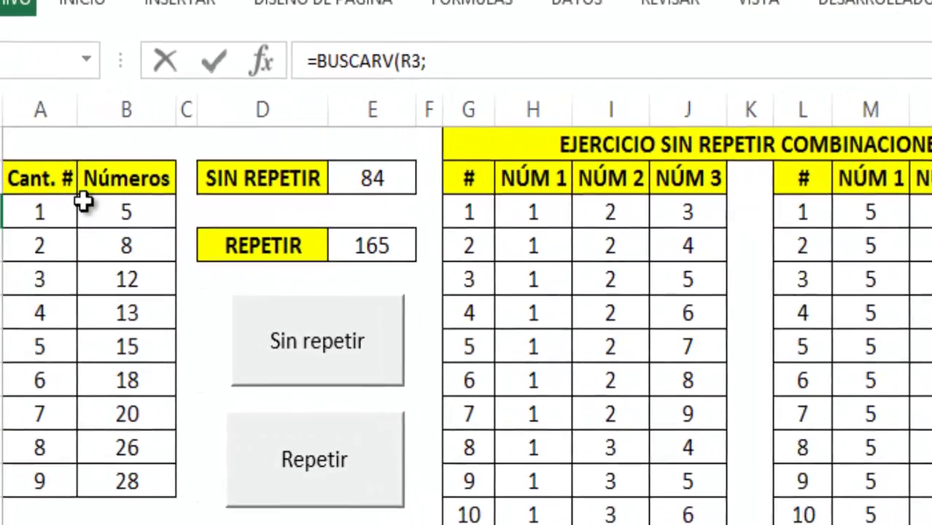
{"action": "mouse_move", "coordinate": [83, 202]}
{"action": "left_mouse_down"}
{"action": "mouse_move", "coordinate": [196, 463]}
{"action": "mouse_move", "coordinate": [196, 494]}
{"action": "left_mouse_up"}
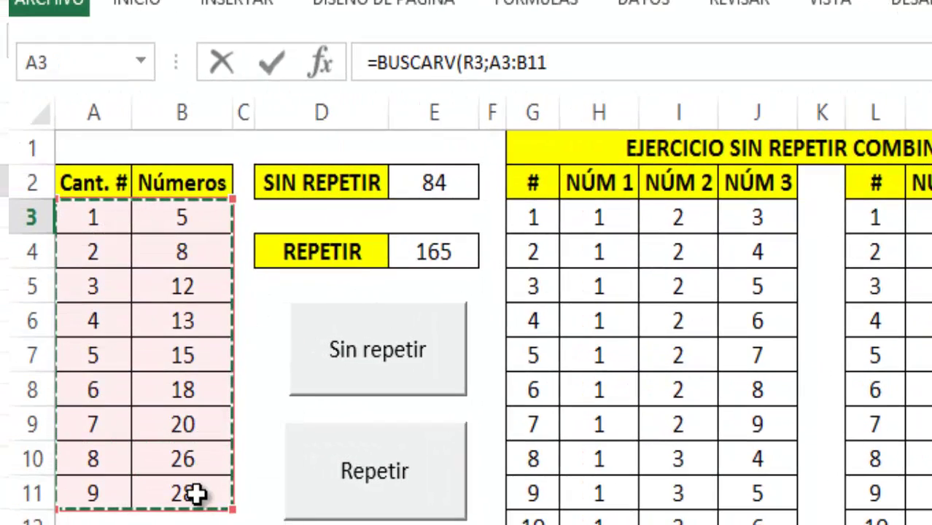
{"action": "key", "text": "F4"}
{"action": "key", "text": "F4"}
{"action": "key", "text": "F4"}
{"action": "key", "text": "F4"}
{"action": "key", "text": "F4"}
{"action": "type", "text": "$B$11;2"}
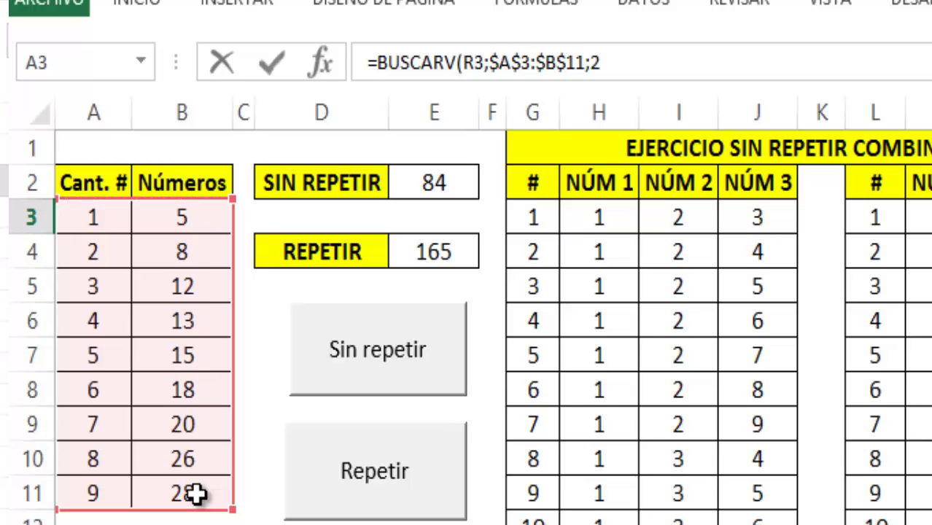
{"action": "type", "text": ";"}
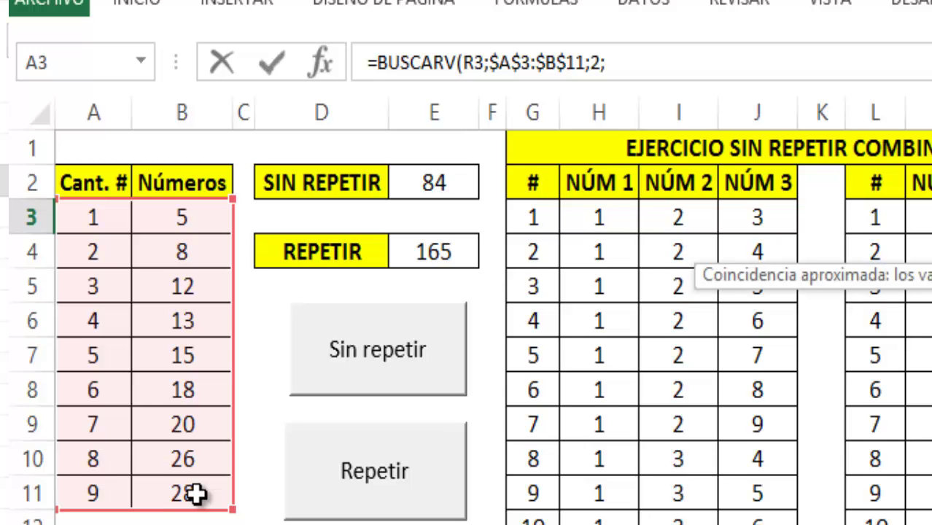
{"action": "type", "text": "0)"}
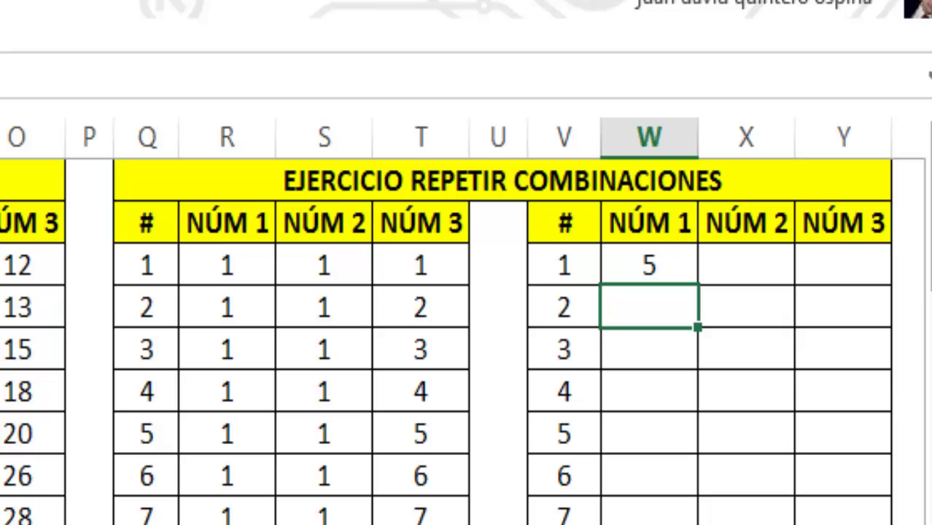
Step: Copy W3's lookup across to Y3, then fill it down the whole repeat table
{"action": "left_click", "coordinate": [639, 267]}
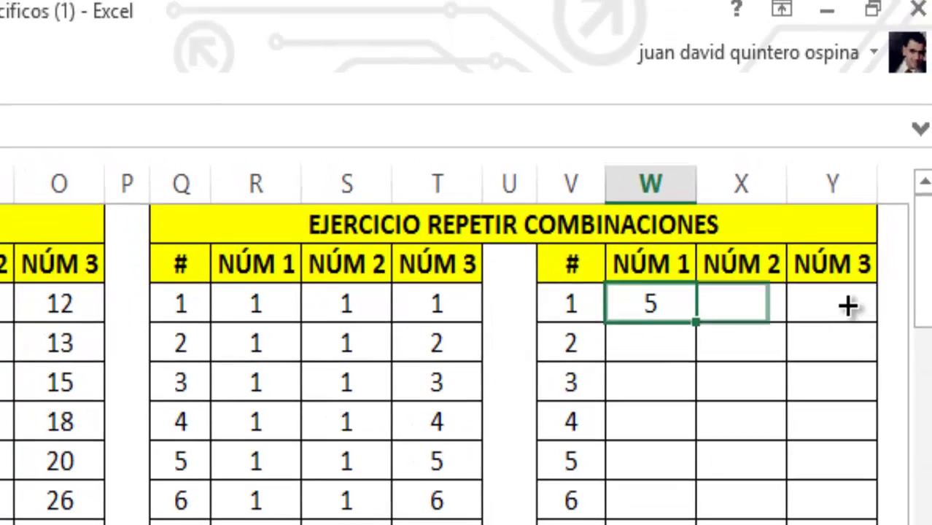
{"action": "mouse_move", "coordinate": [849, 306]}
{"action": "left_mouse_down"}
{"action": "mouse_move", "coordinate": [873, 315]}
{"action": "mouse_move", "coordinate": [927, 122]}
{"action": "left_mouse_up"}
{"action": "double_click", "coordinate": [877, 322]}
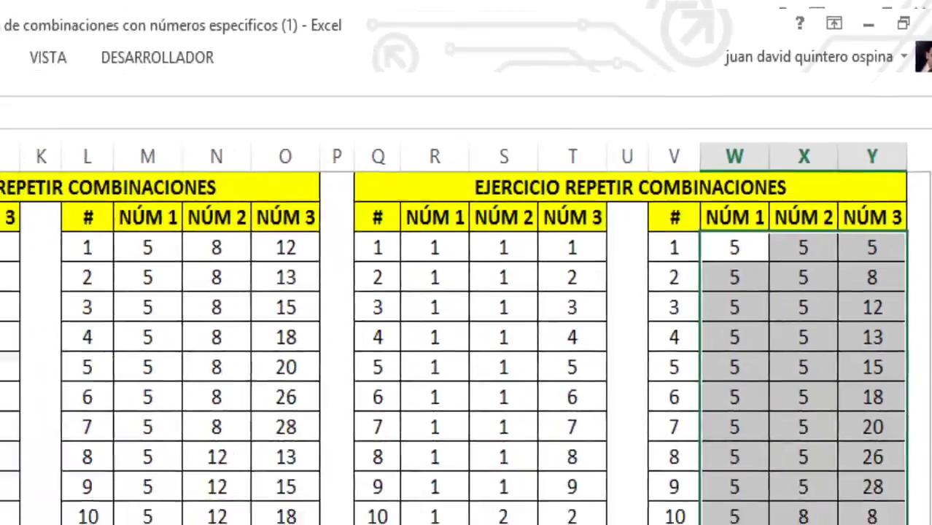
{"action": "left_click", "coordinate": [132, 374]}
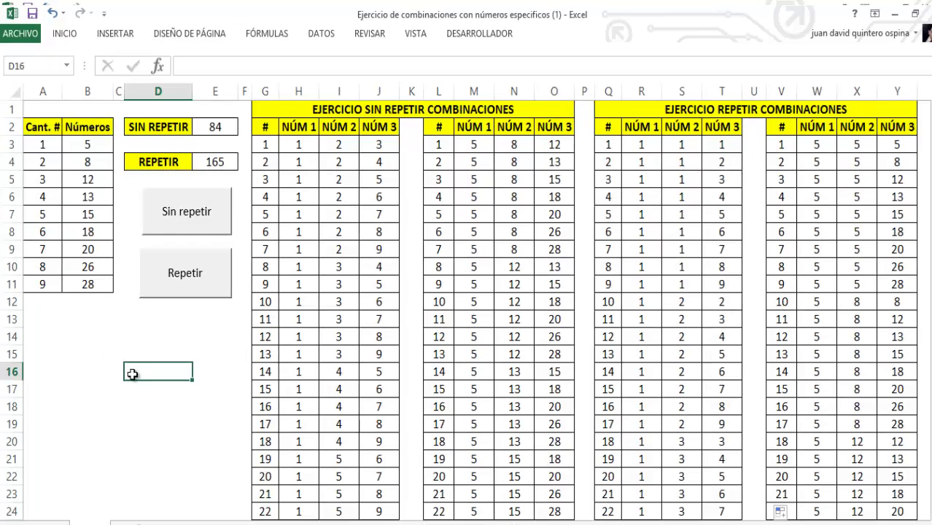